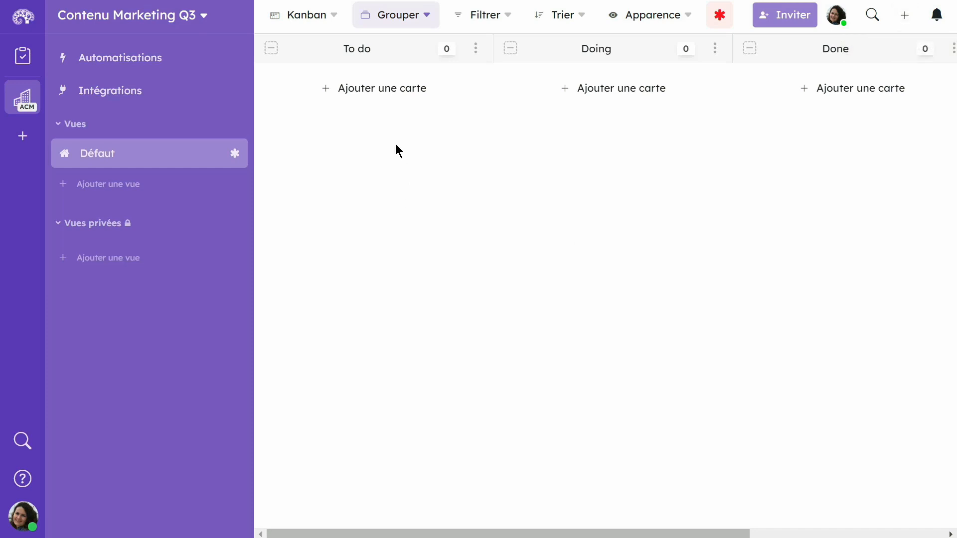
Create the card "CR Réunion comité de rédaction mensuel" in the Contenu Marketing Q3 workspace and close its detail window
click(369, 96)
text(CR Réunion com)
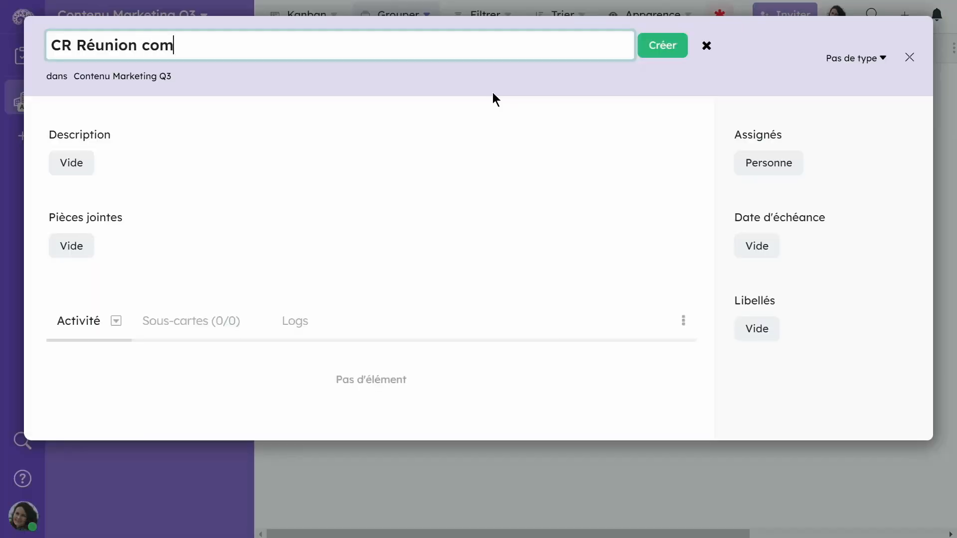
text(ité de rédact)
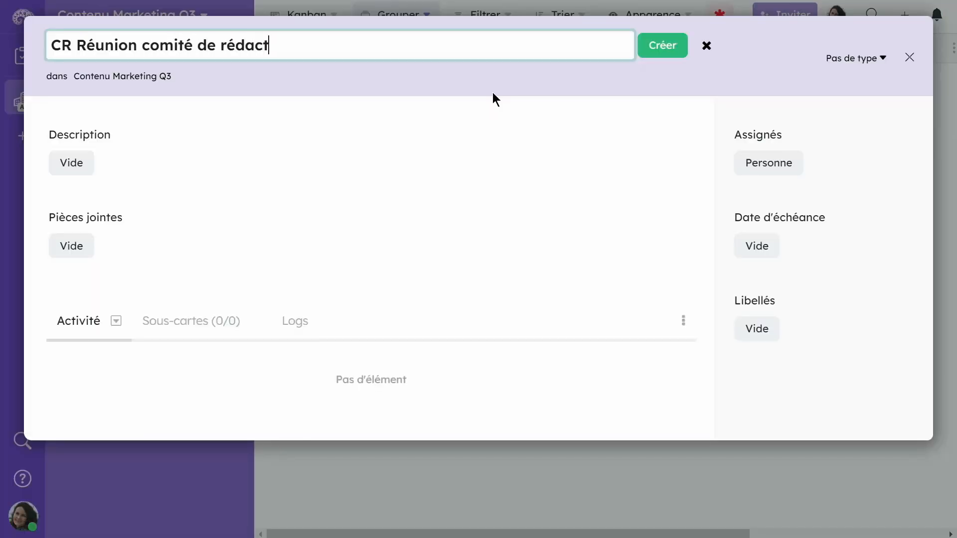
text(ion mensuel)
key(BackSpace)
text(el)
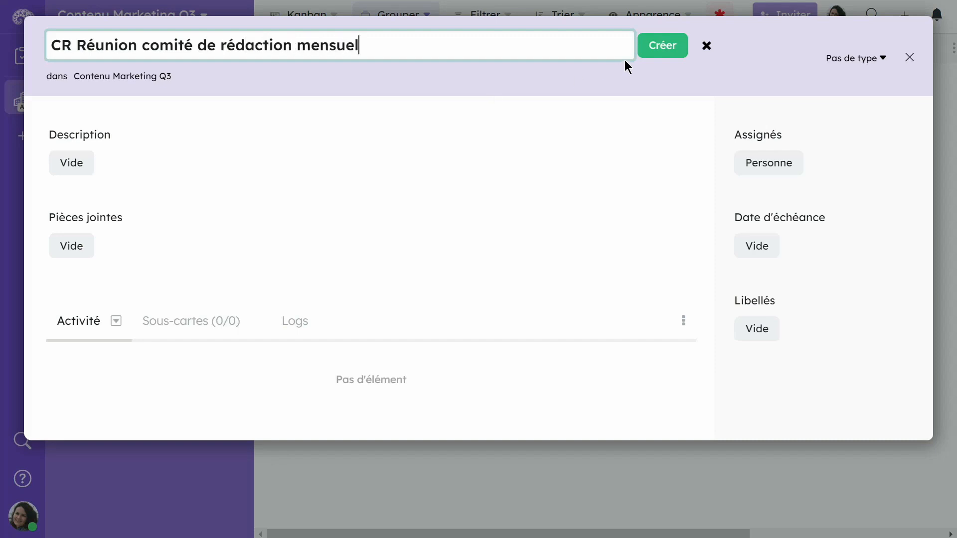
click(671, 46)
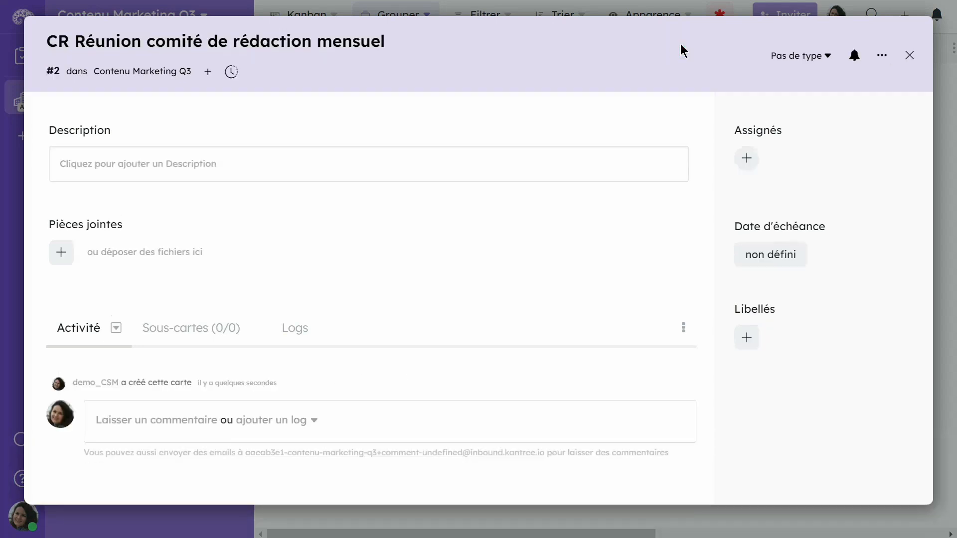
click(909, 56)
Add the card Article "Future of work" to the To do list
click(597, 88)
text(Article)
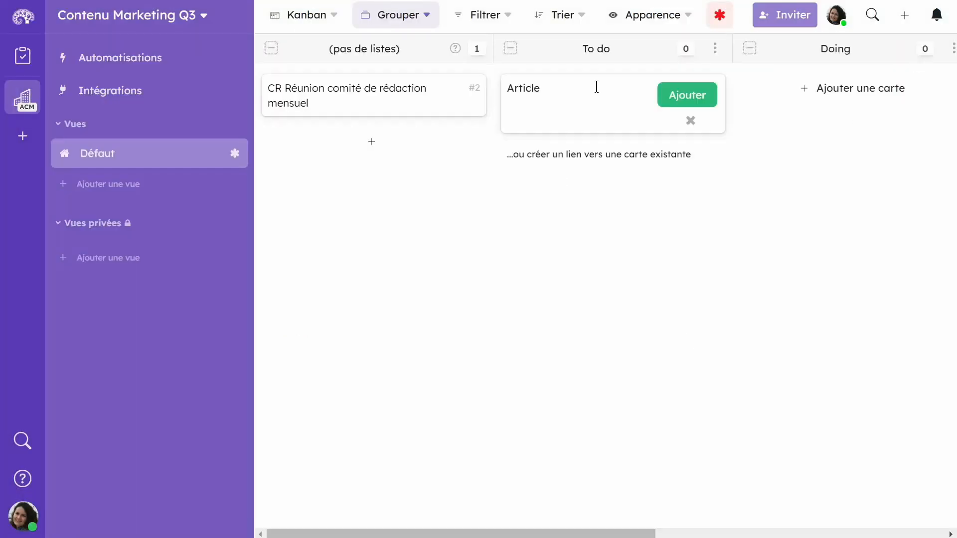
text( "Future of worl)
key(BackSpace)
text(k")
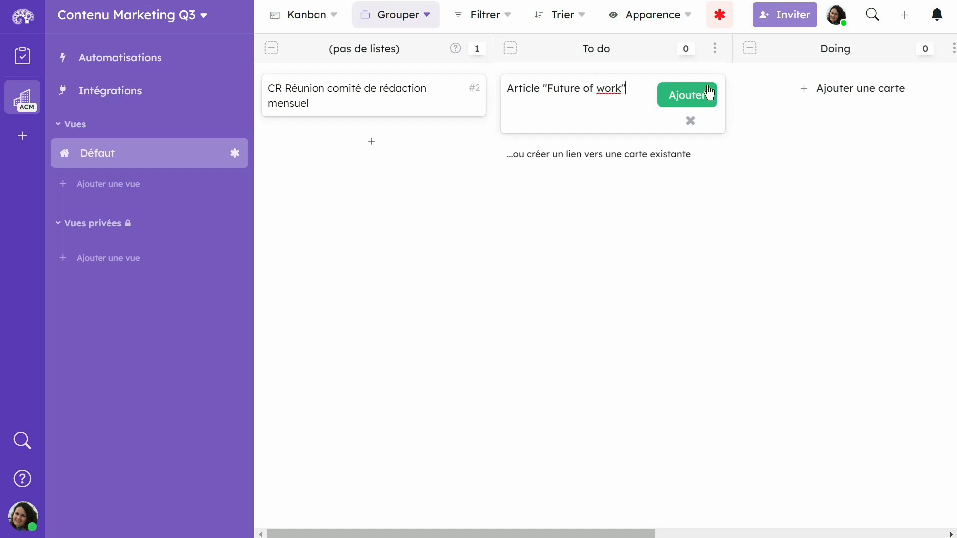
click(714, 96)
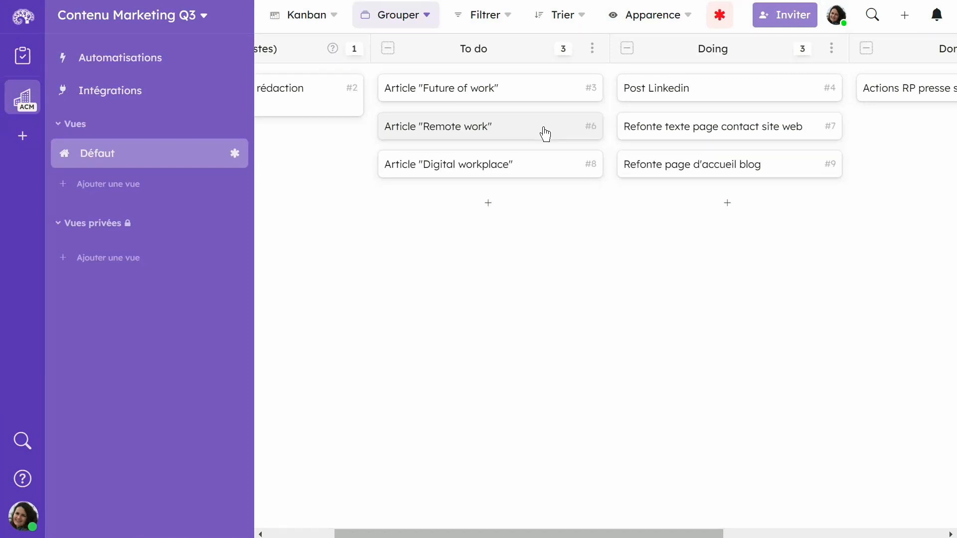
Move Article "Remote work" to the top of To do and "Refonte texte page contact site web" to the end of Doing
drag(521, 121, 516, 81)
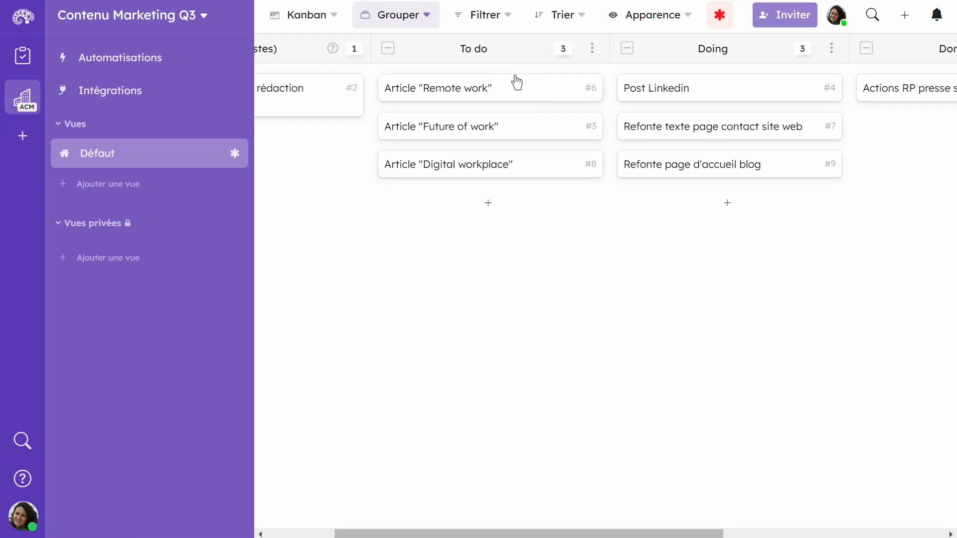
drag(683, 133, 683, 197)
drag(468, 161, 406, 169)
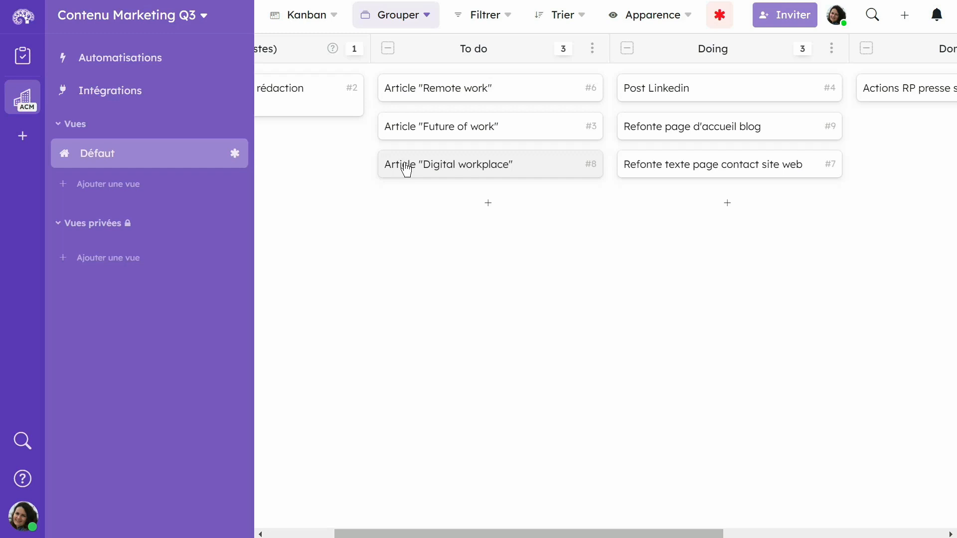
right_click(406, 167)
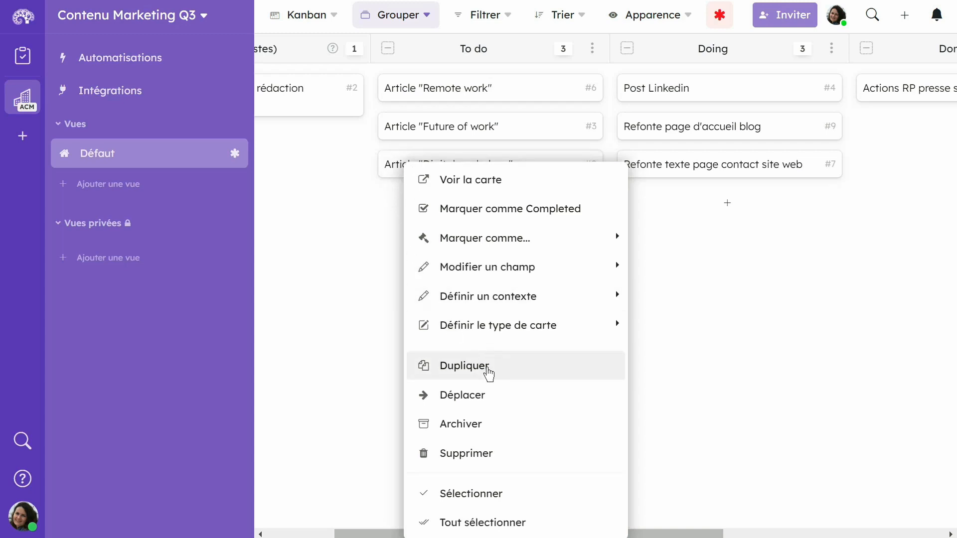
click(504, 399)
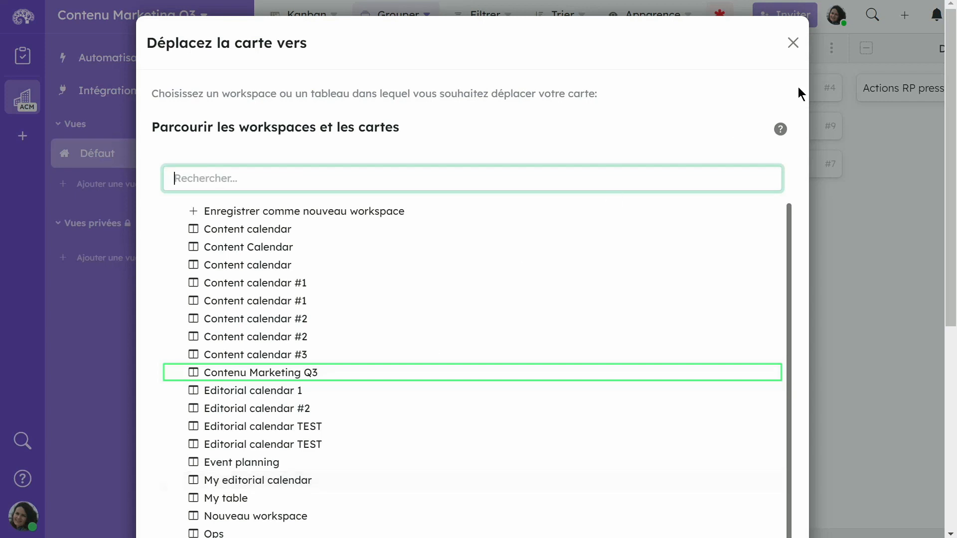
key(Escape)
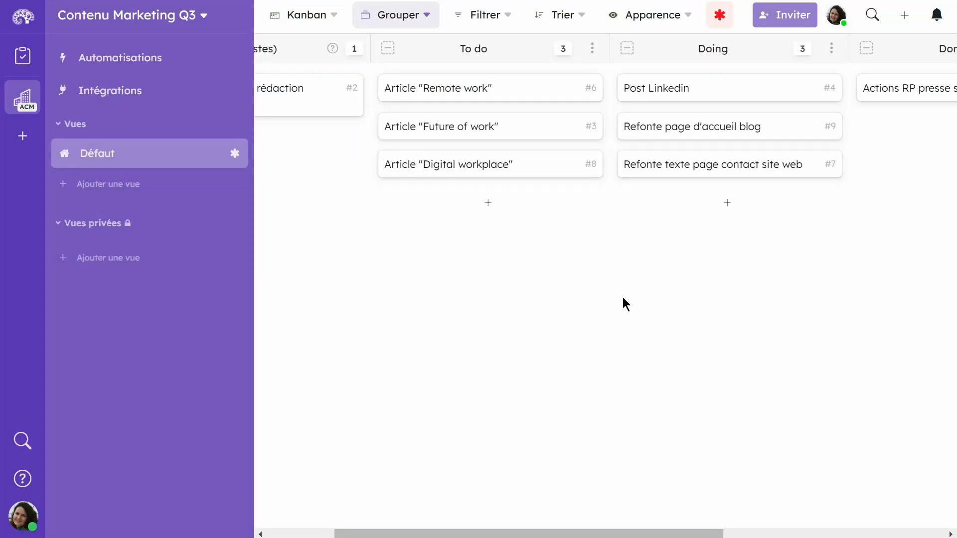
Open the Article "Digital workplace" card and anchor it to the right beside the board
click(594, 165)
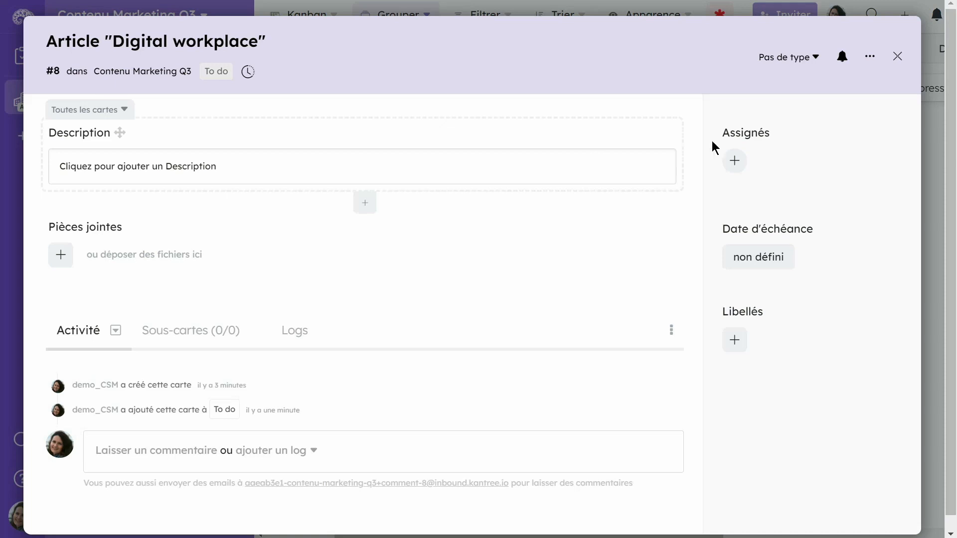
click(869, 60)
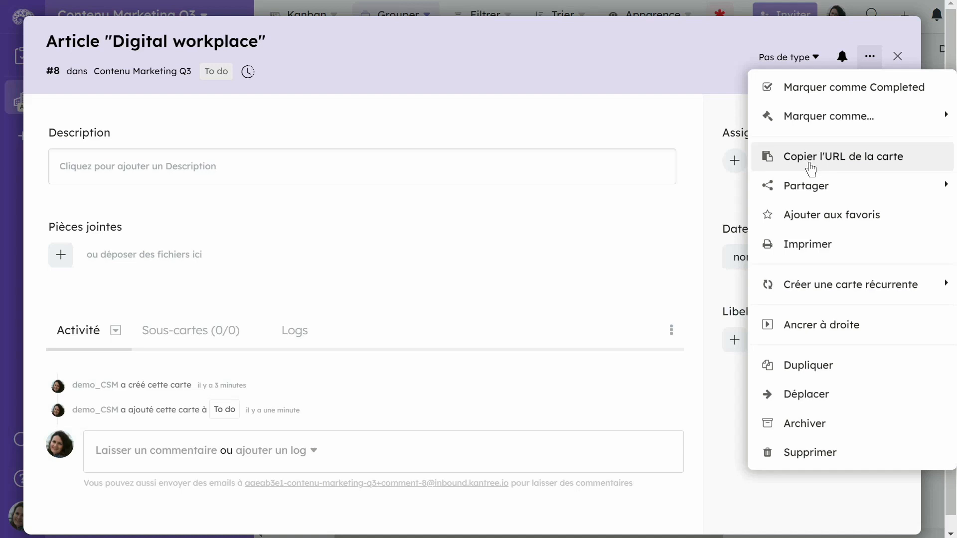
click(799, 326)
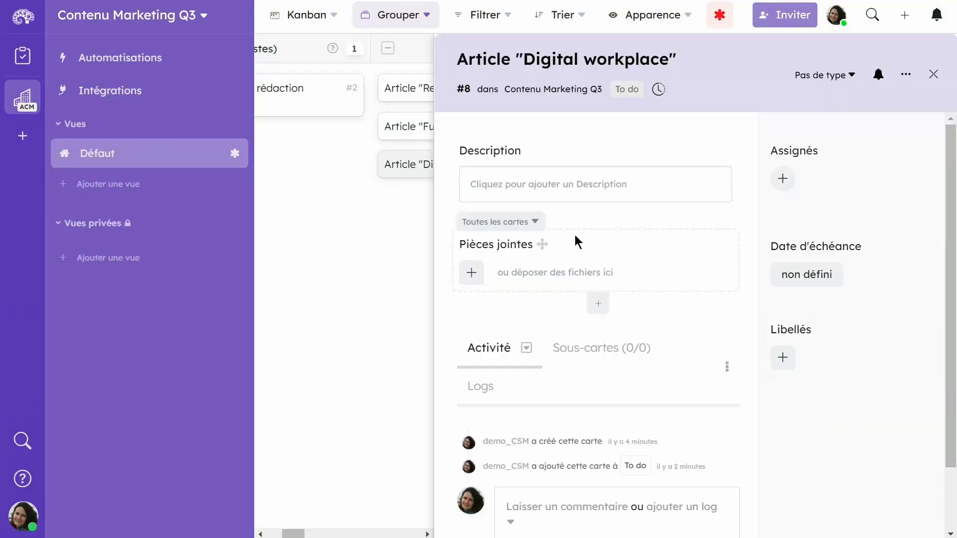
mouse_move(254, 205)
click(248, 496)
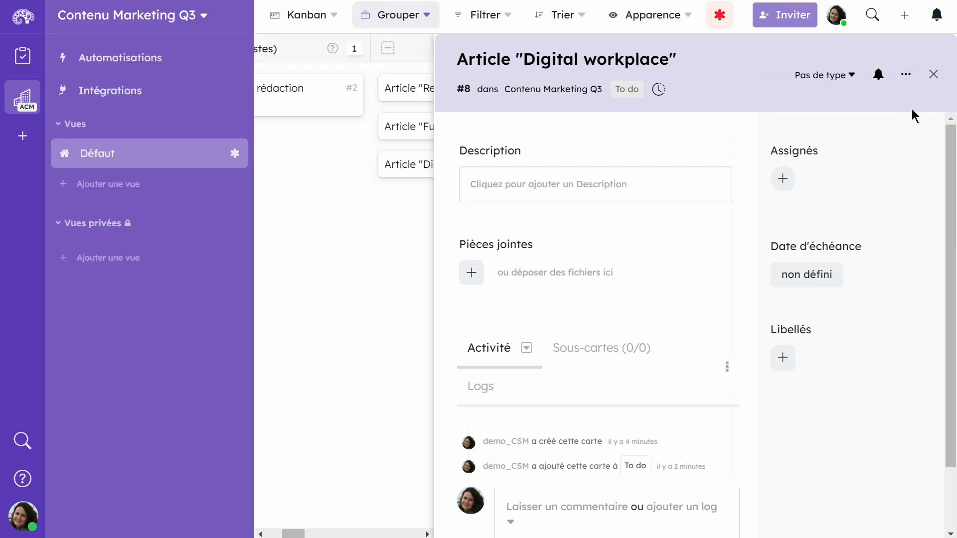
Switch the anchored Article "Digital workplace" card back to a popup
click(905, 80)
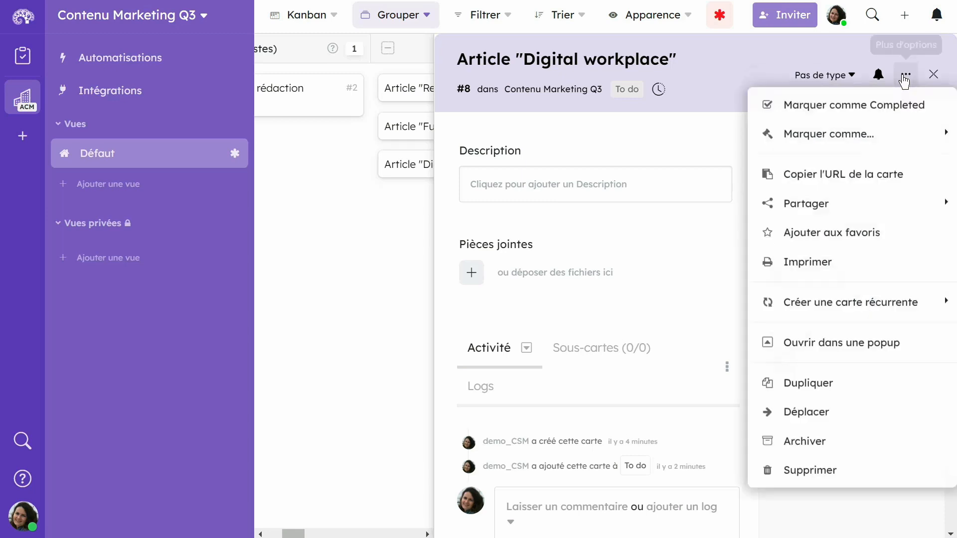
click(899, 343)
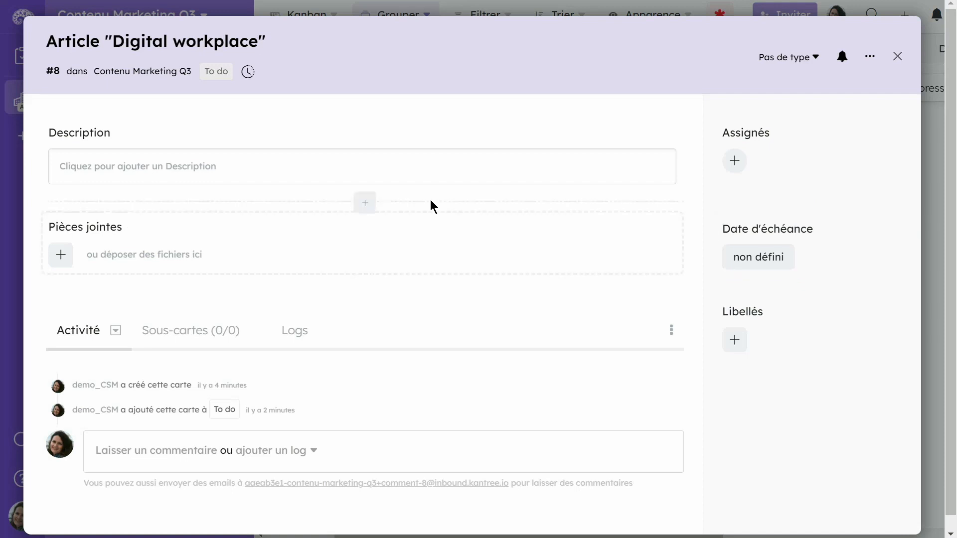
Add a Yes/No value field between Description and Pièces jointes on the Article "Digital workplace" card
click(364, 208)
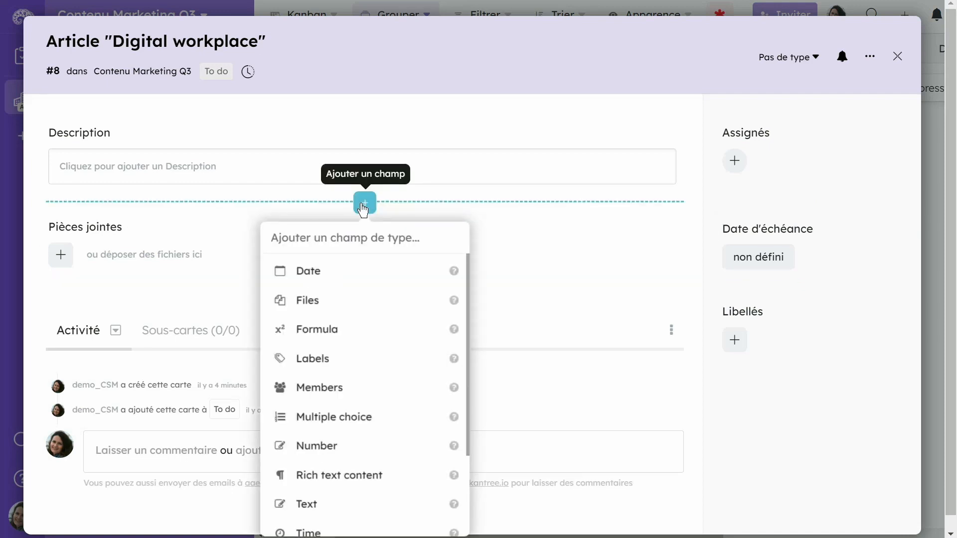
scroll(369, 433, down, 1)
scroll(370, 435, down, 2)
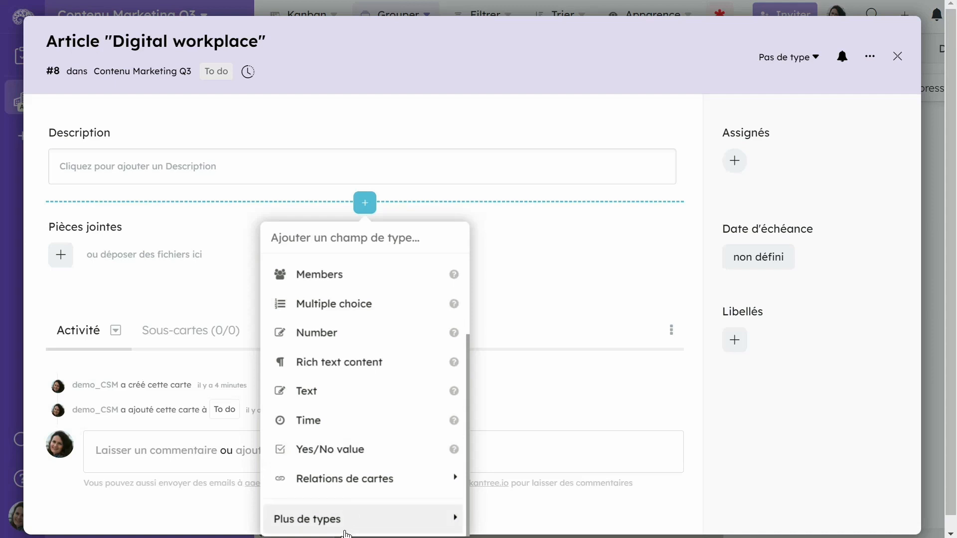
click(341, 451)
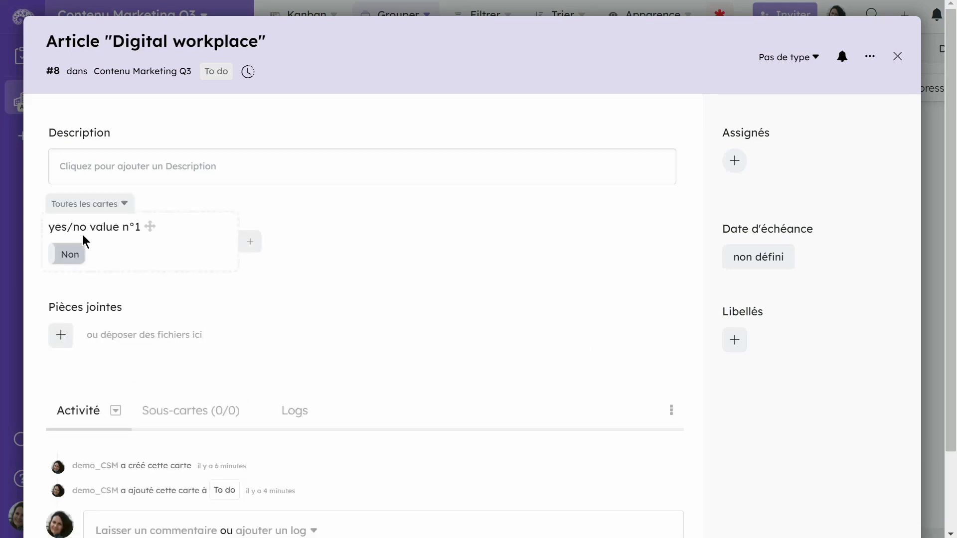
Rename the new Yes/No field as "Validation CR Rédaction"
double_click(78, 226)
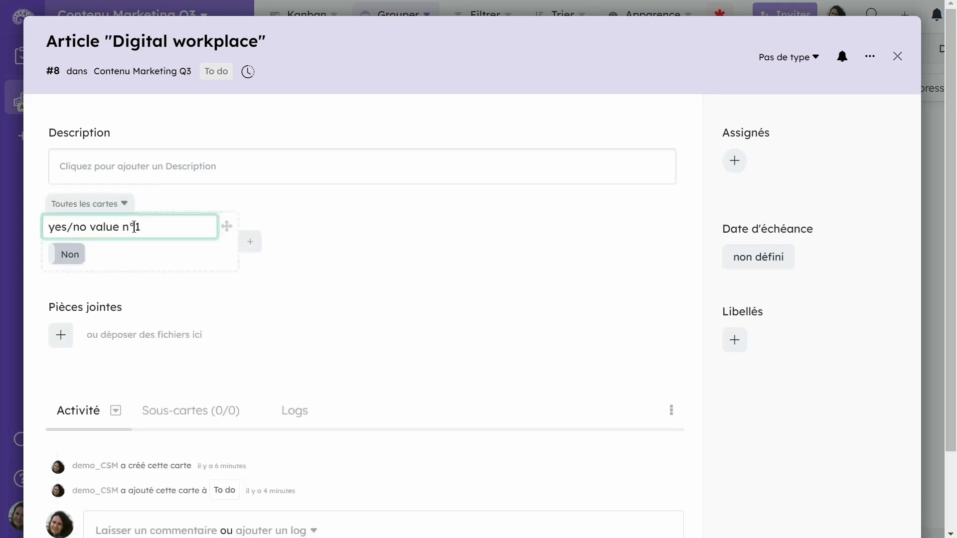
drag(152, 226, 46, 225)
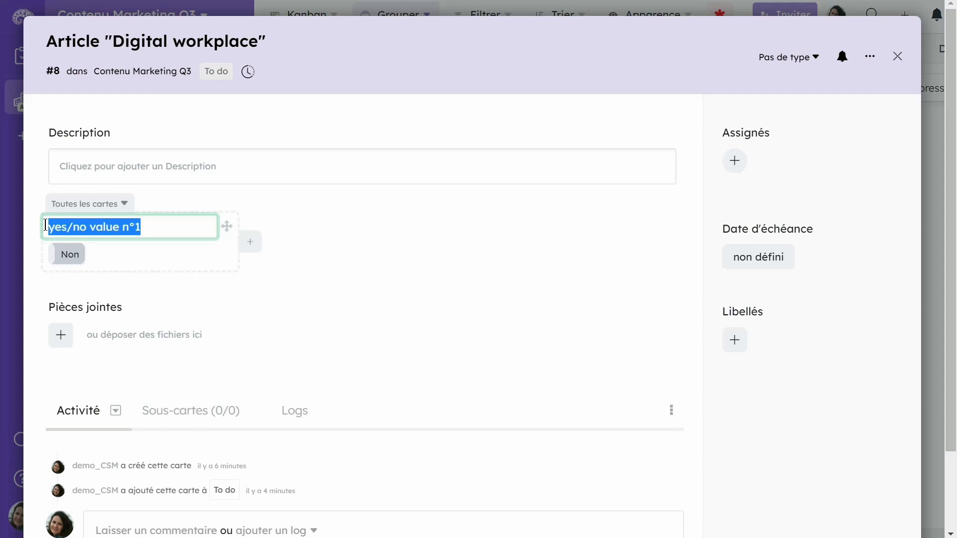
text(Valida)
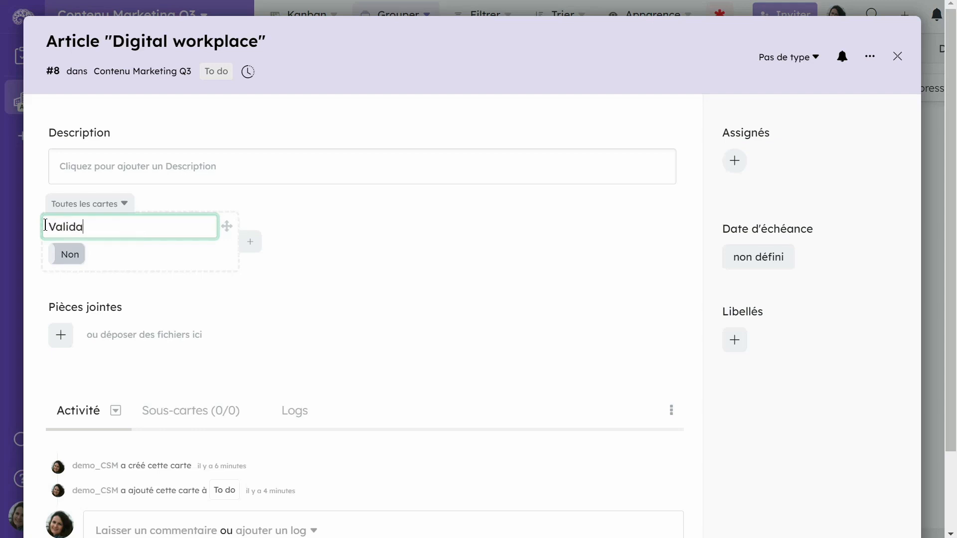
text(tion CR Rédaction)
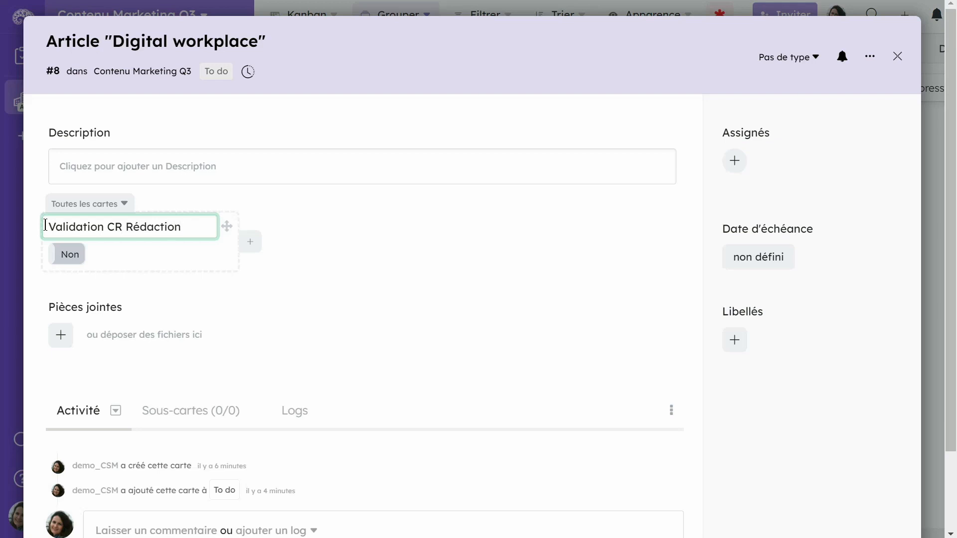
click(191, 269)
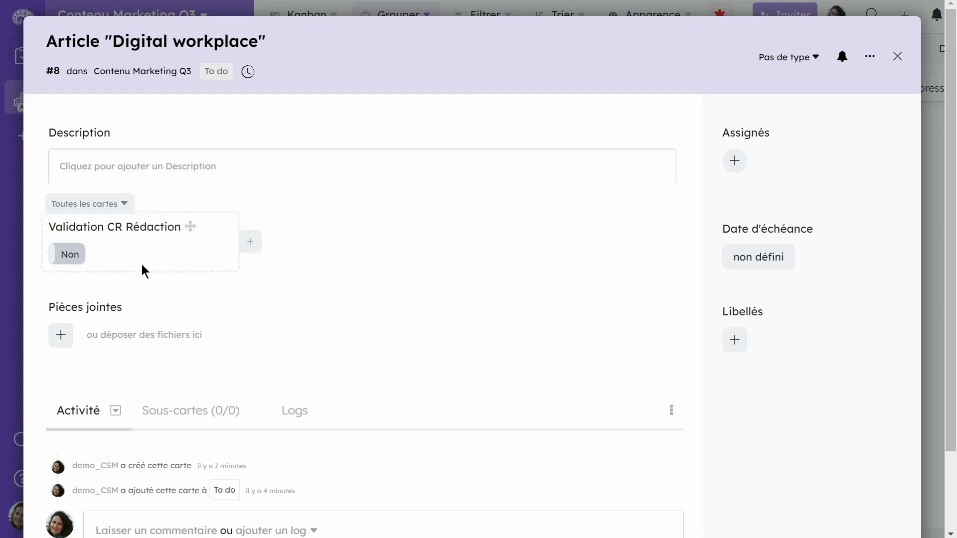
Toggle the Validation CR Rédaction value on and back to Non, and close the card
click(73, 257)
click(75, 256)
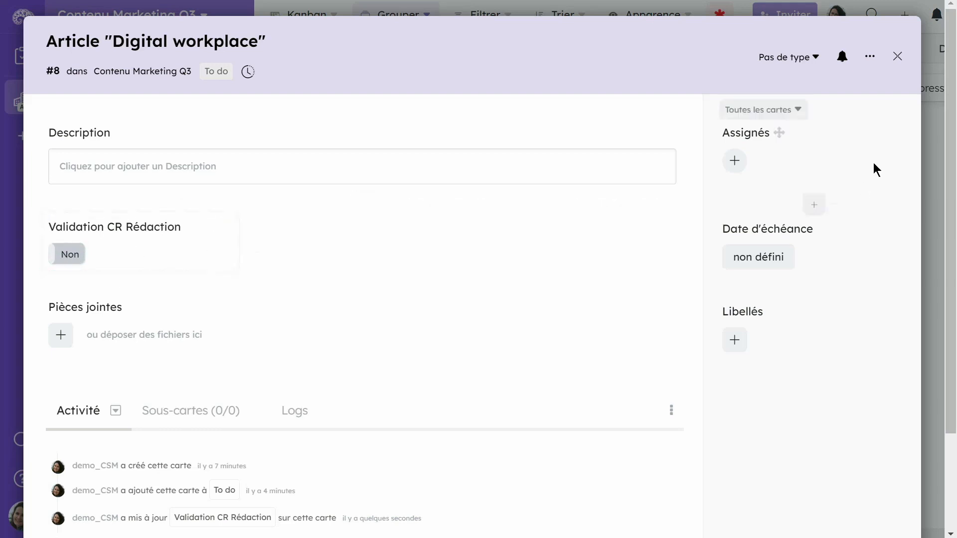
click(897, 56)
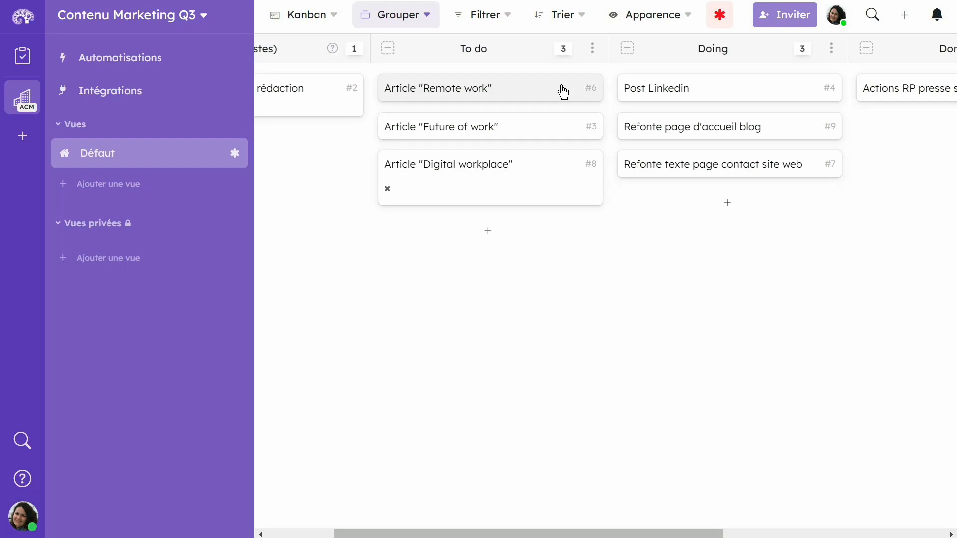
Check the "Refonte page d'accueil blog" card for the Validation CR Rédaction field and close the card
click(702, 124)
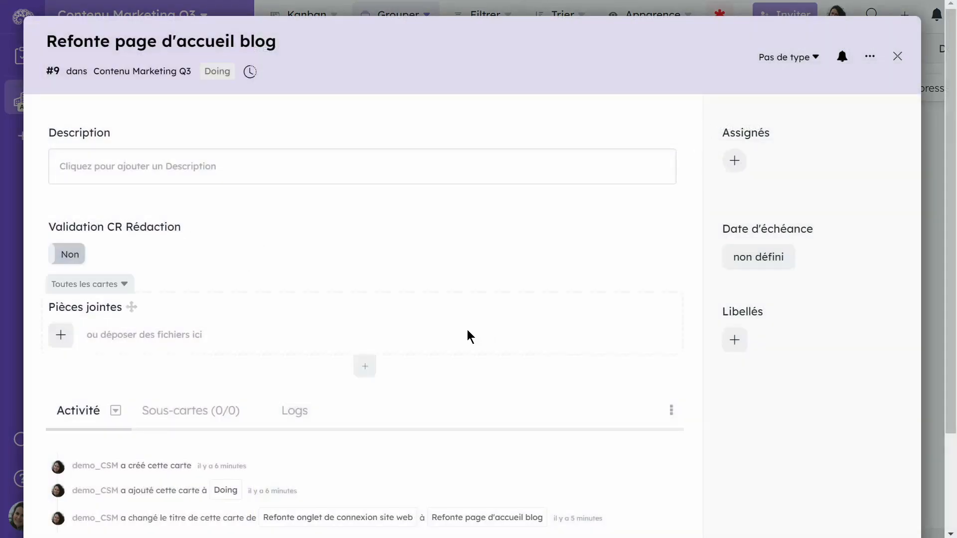
click(900, 58)
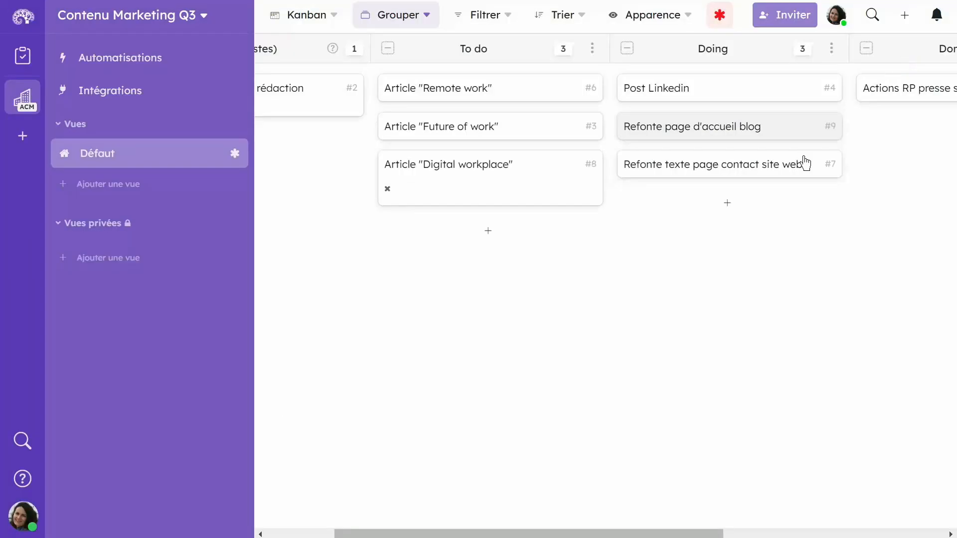
Rename the Description field on the Article "Digital workplace" card as "Sujet du contenu"
click(449, 163)
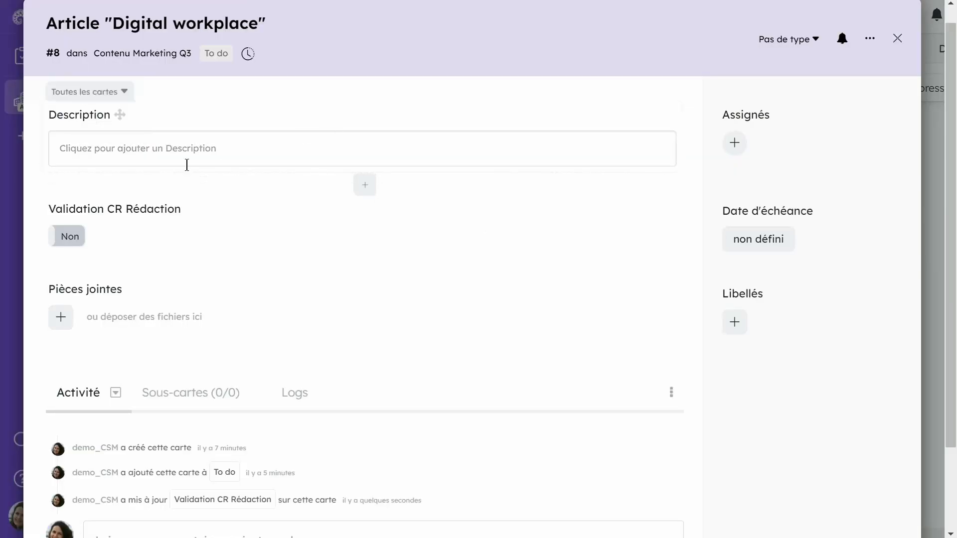
click(75, 113)
key(ctrl+a)
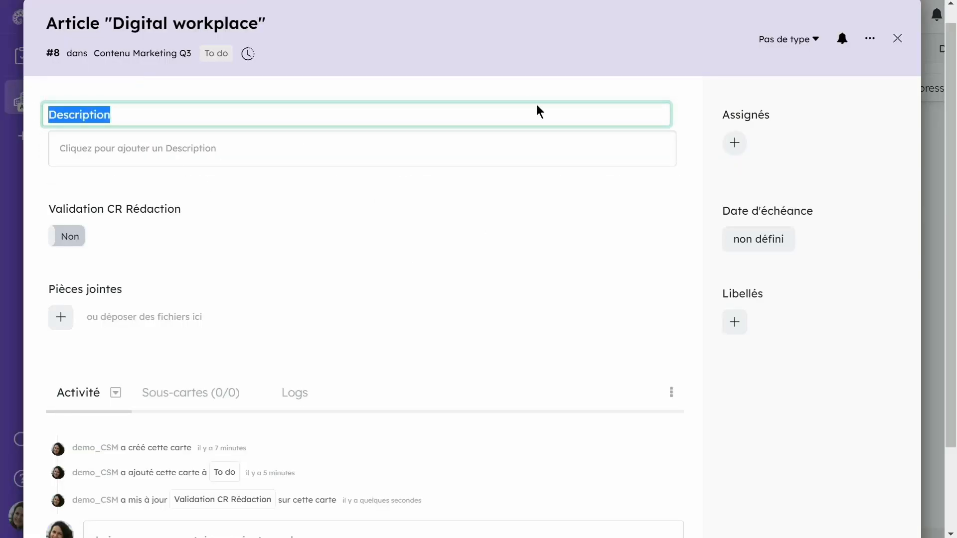
text(Sujet du contenu)
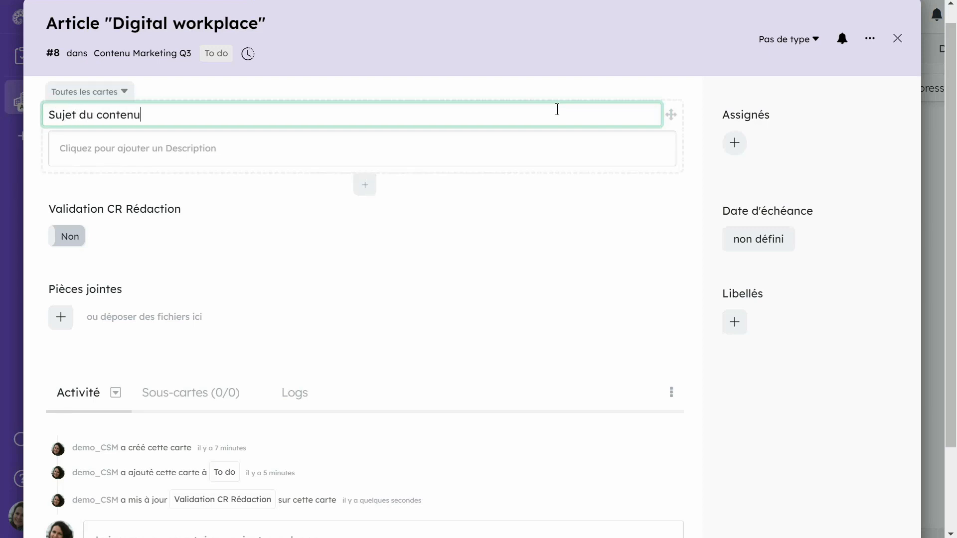
click(522, 228)
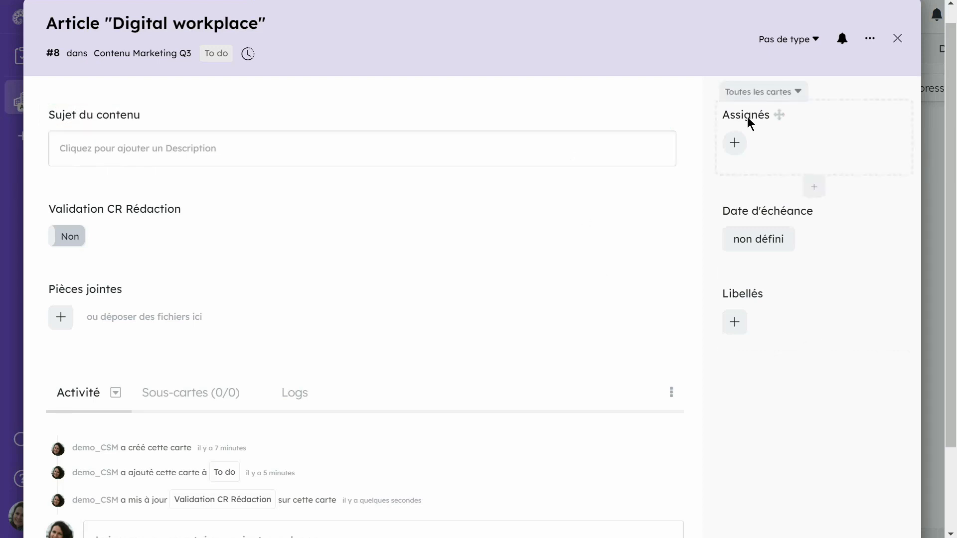
Rename the Libellés field as "Canal" and create the "Réseaux sociaux" and "Blog" options in it
scroll(732, 238, down, 2)
click(734, 238)
text(Réseaux sociaux)
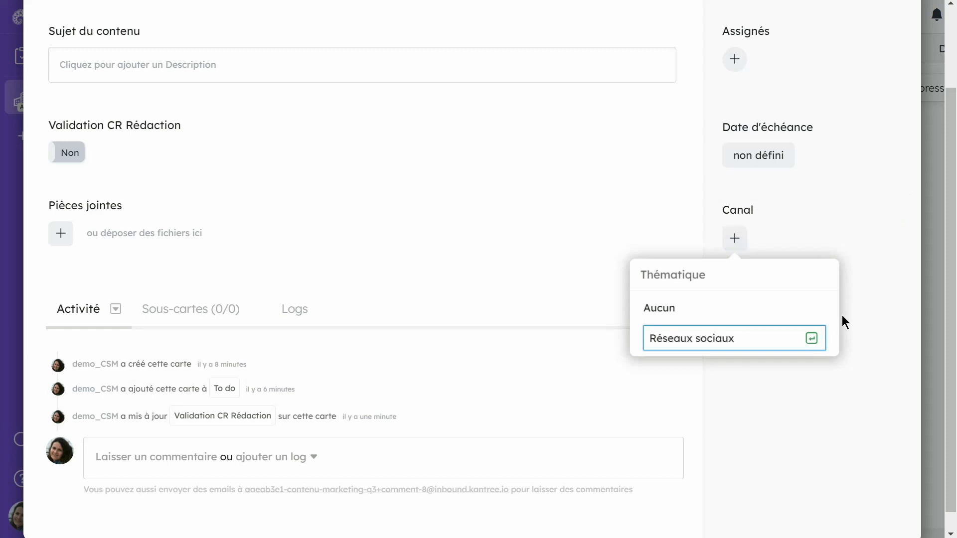
click(808, 339)
text(Blog)
click(811, 382)
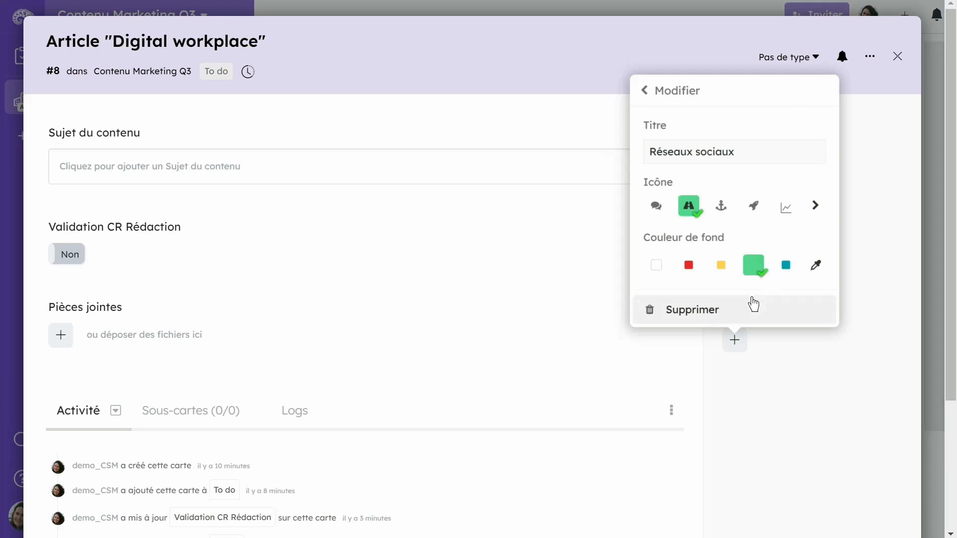
click(845, 322)
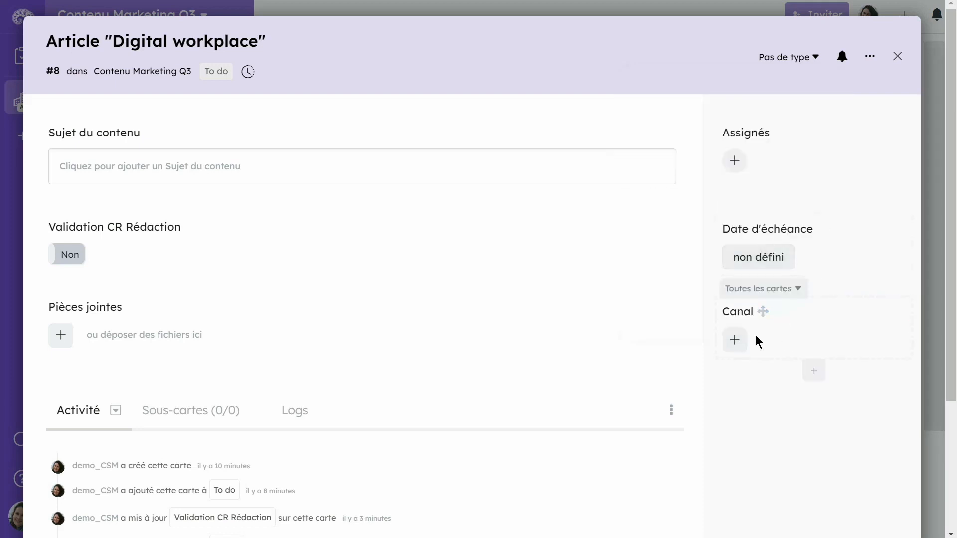
Set the Canal of the Article "Digital workplace" card to "Site web"
click(733, 340)
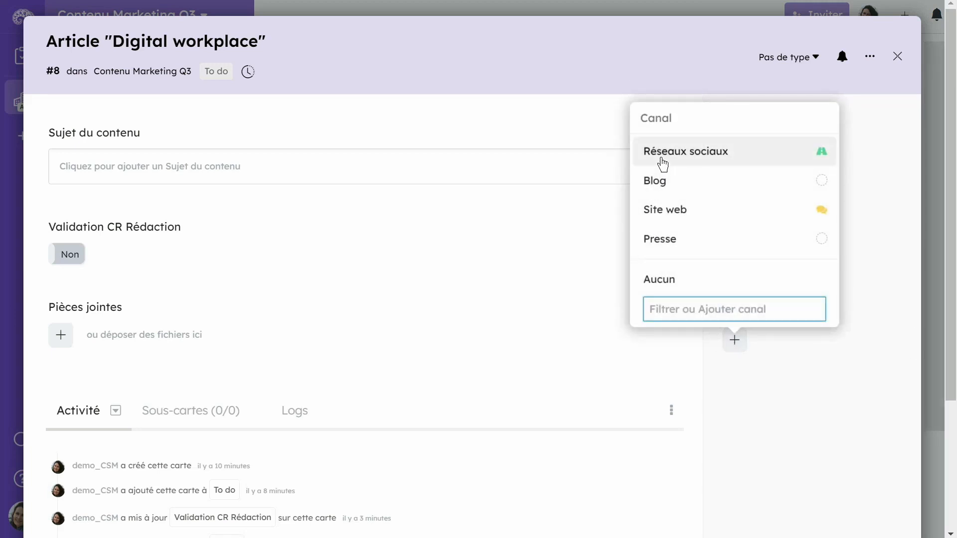
click(663, 218)
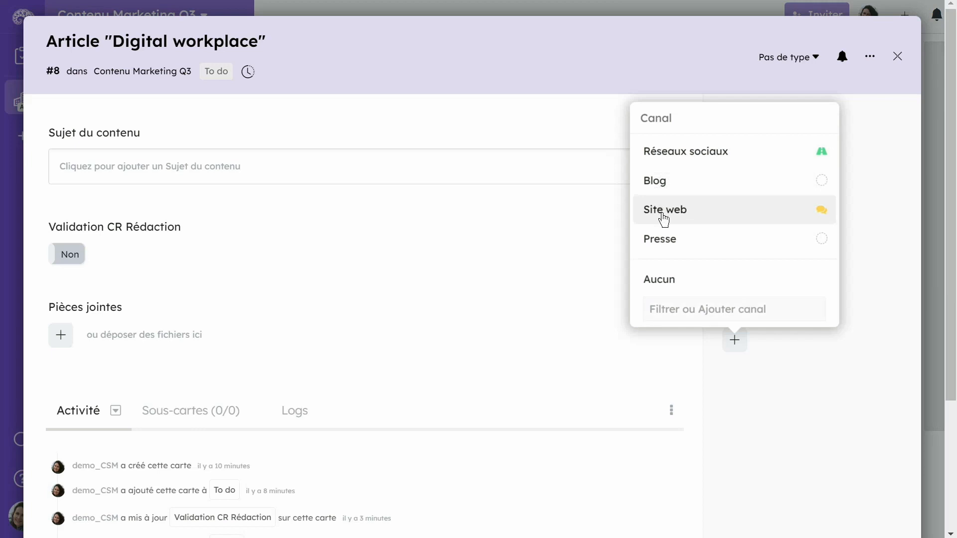
click(782, 406)
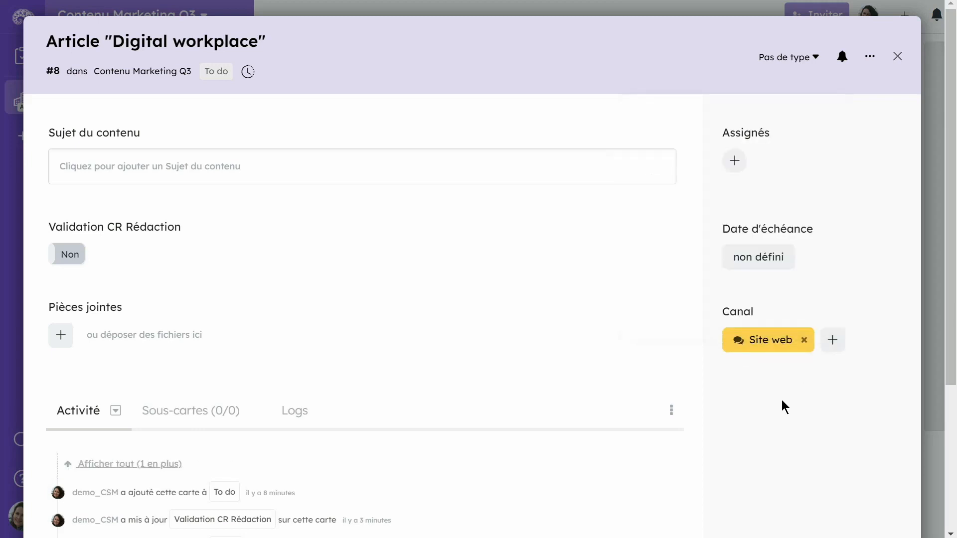
Assign the available workspace member to the Article "Digital workplace" card
click(733, 161)
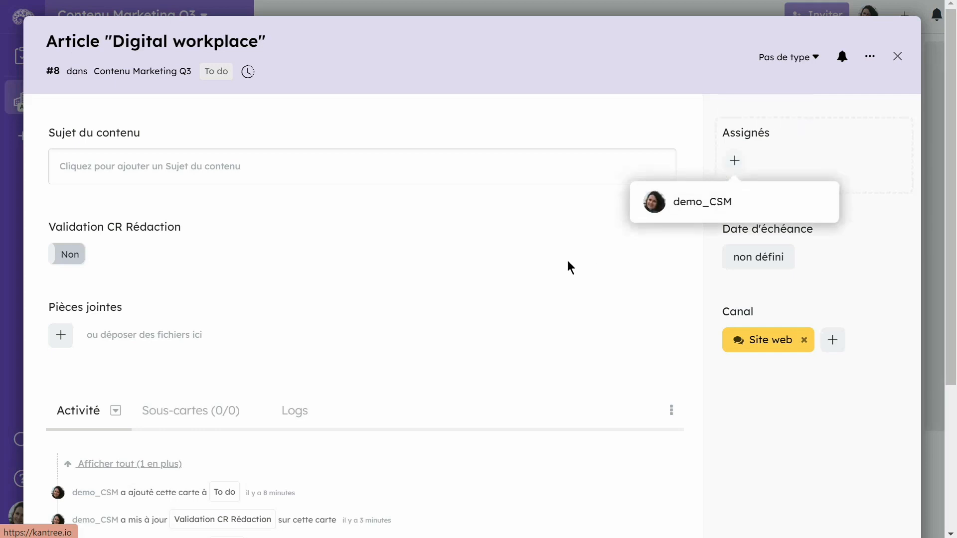
click(643, 209)
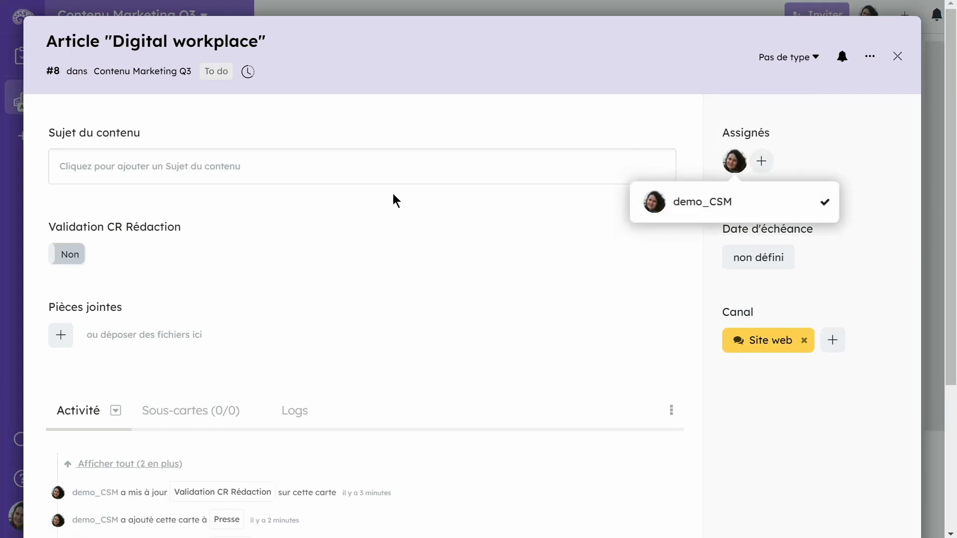
click(393, 194)
Add an e-mail field named "Email du rédacteur" and a like/dislike button field below Pièces jointes
click(364, 367)
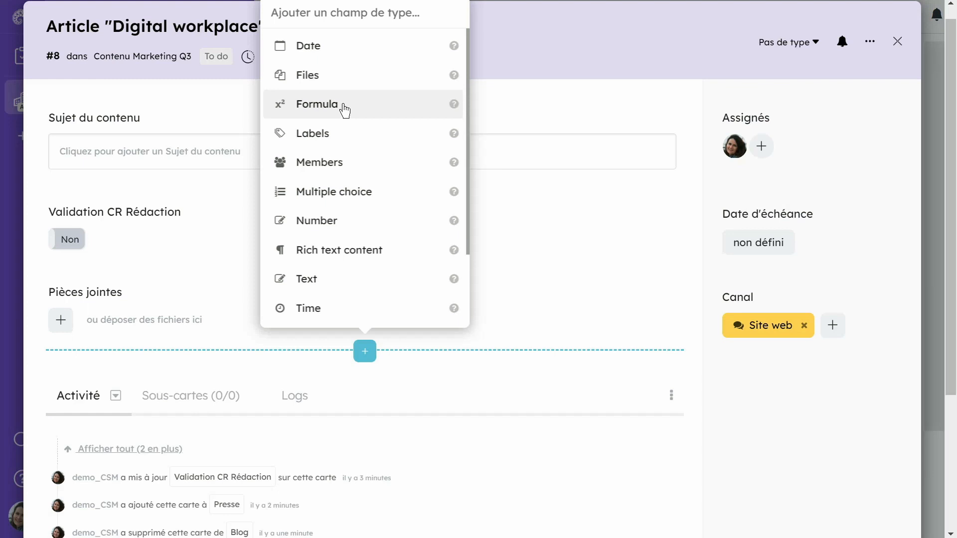
scroll(344, 108, down, 2)
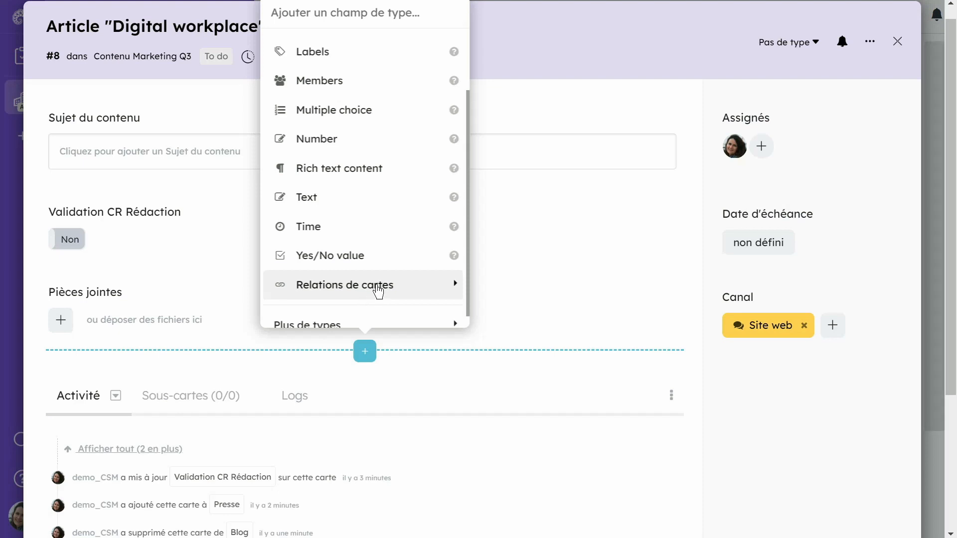
scroll(375, 291, down, 1)
click(710, 243)
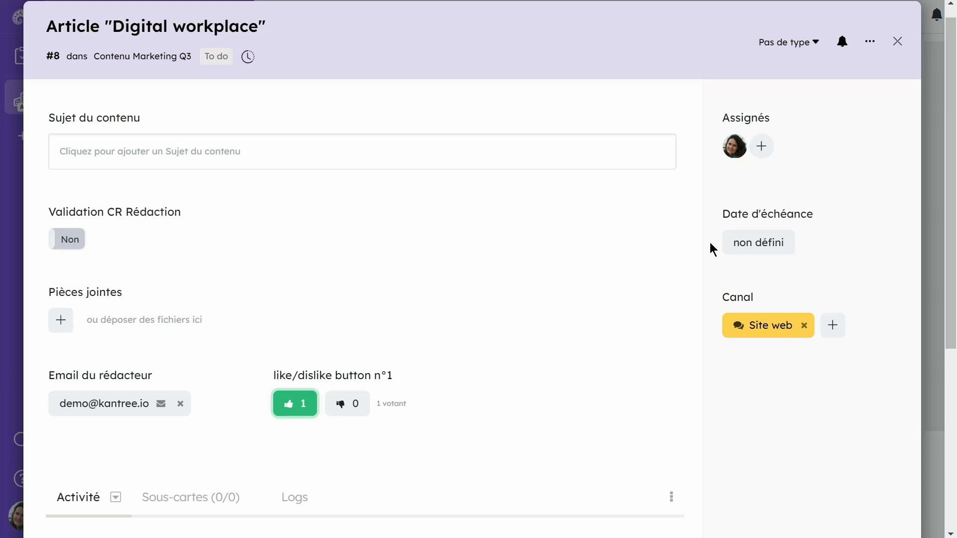
Move the Canal field above Assignés and the Date d'échéance field in front of Validation CR Rédaction
mouse_move(791, 287)
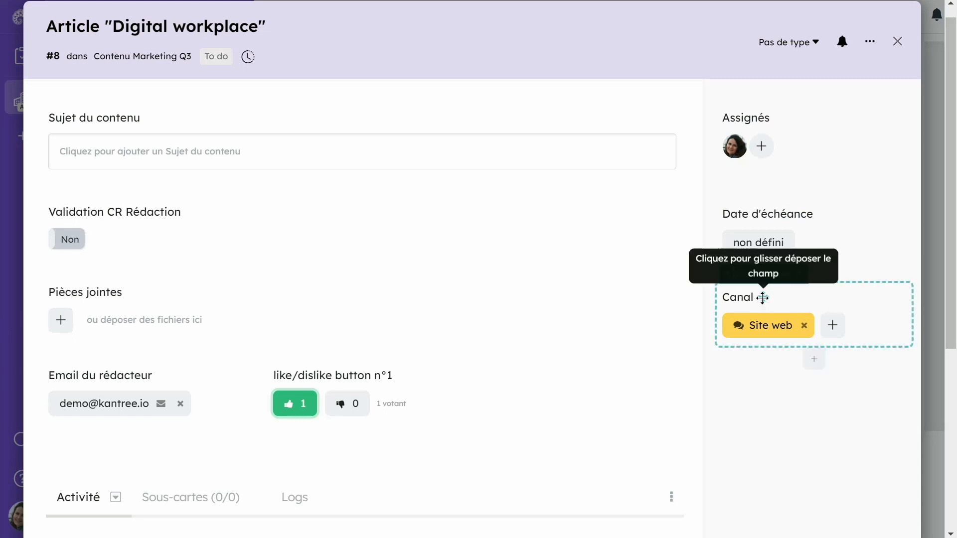
drag(762, 297, 754, 116)
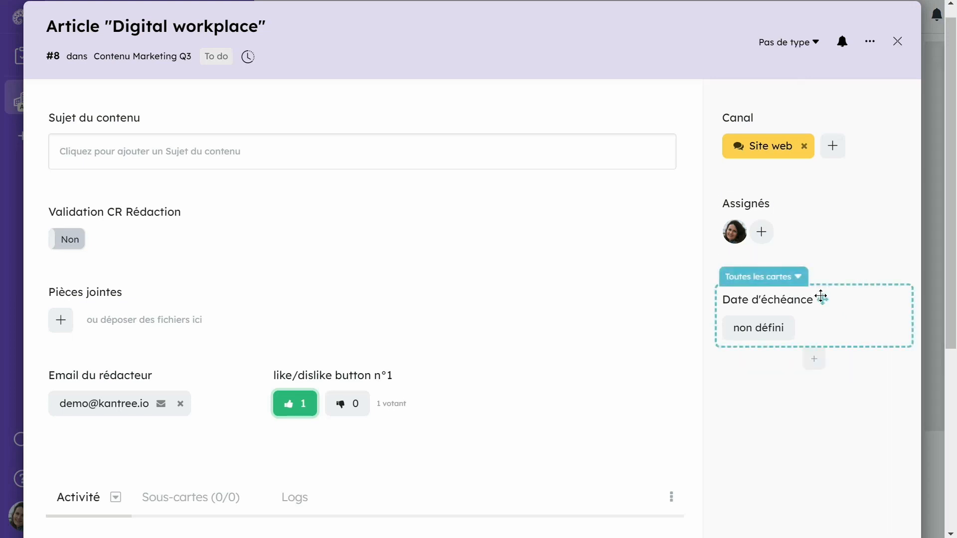
drag(824, 294, 151, 198)
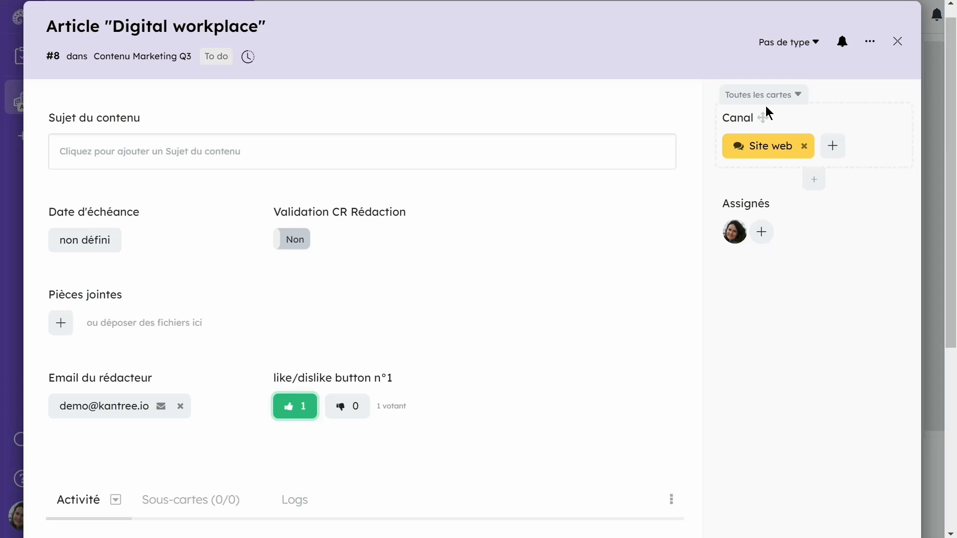
Review the options, permissions and deletion choices available for the Canal field, and dismiss them
click(768, 95)
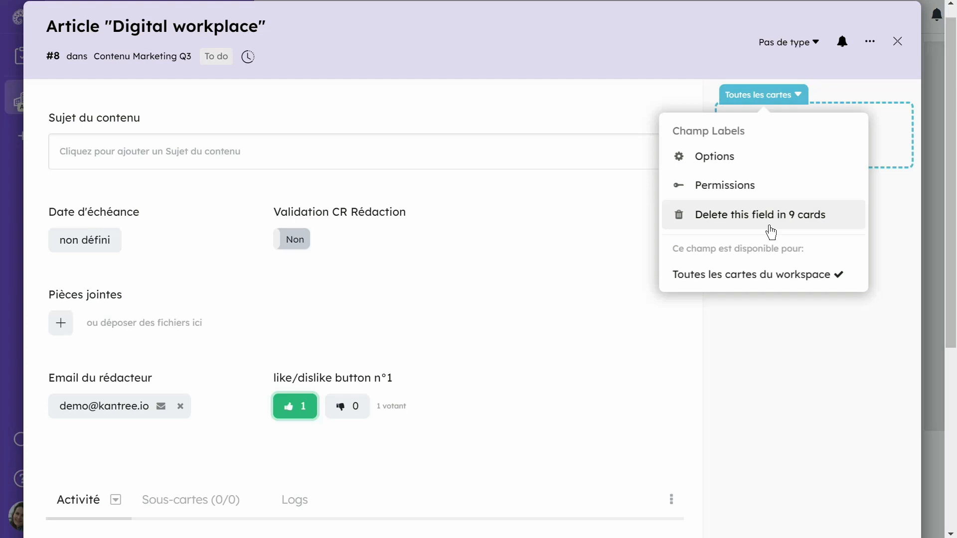
click(777, 102)
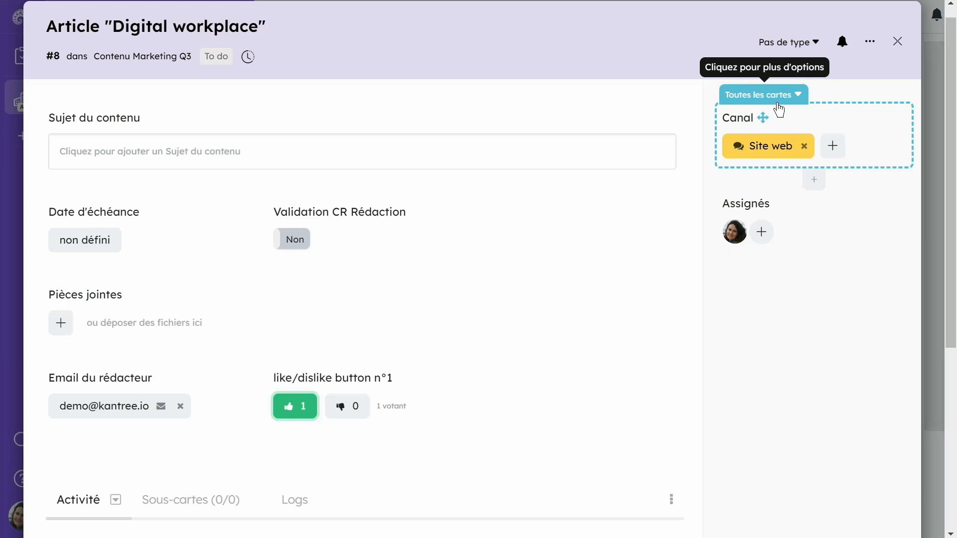
Create the card type "Communication réseaux sociaux" and apply it to the Article "Digital workplace" card
click(817, 47)
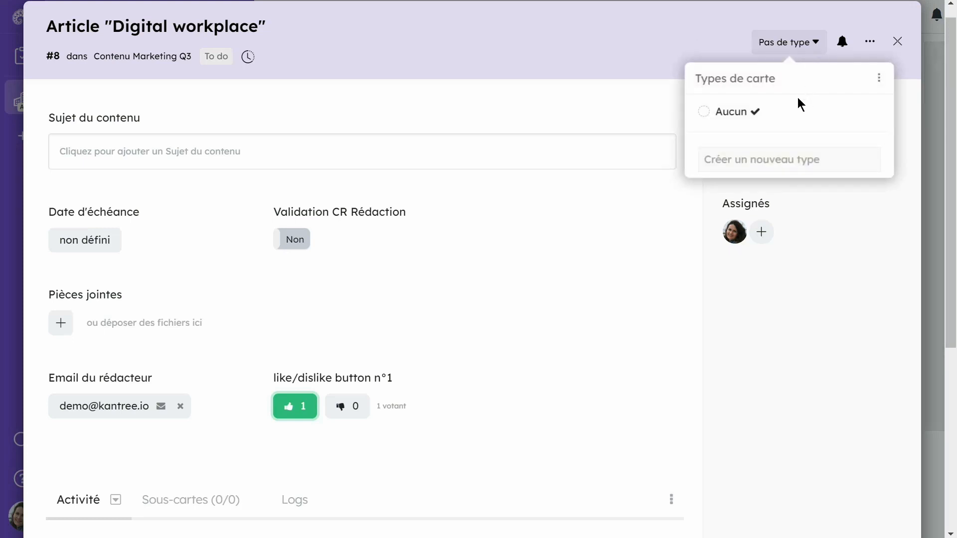
click(746, 157)
text(Communication réseaux sociaux)
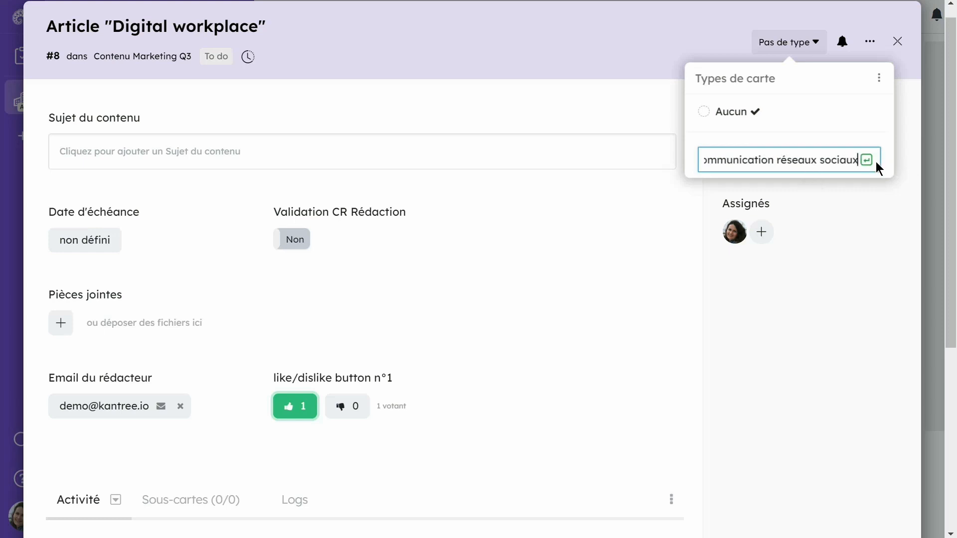
click(869, 166)
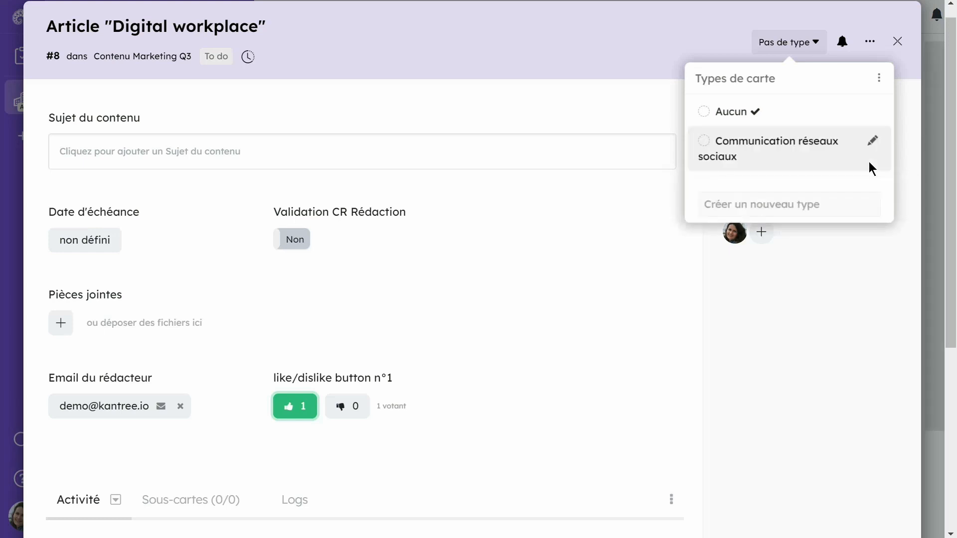
click(826, 168)
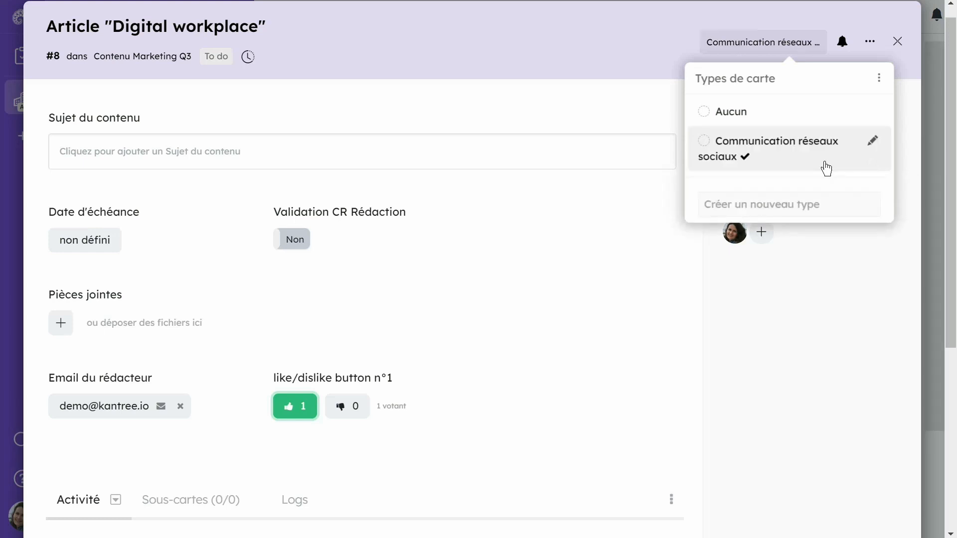
Give the "Communication réseaux sociaux" card type a blue background colour and a rocket icon, and check it in the type list
click(704, 143)
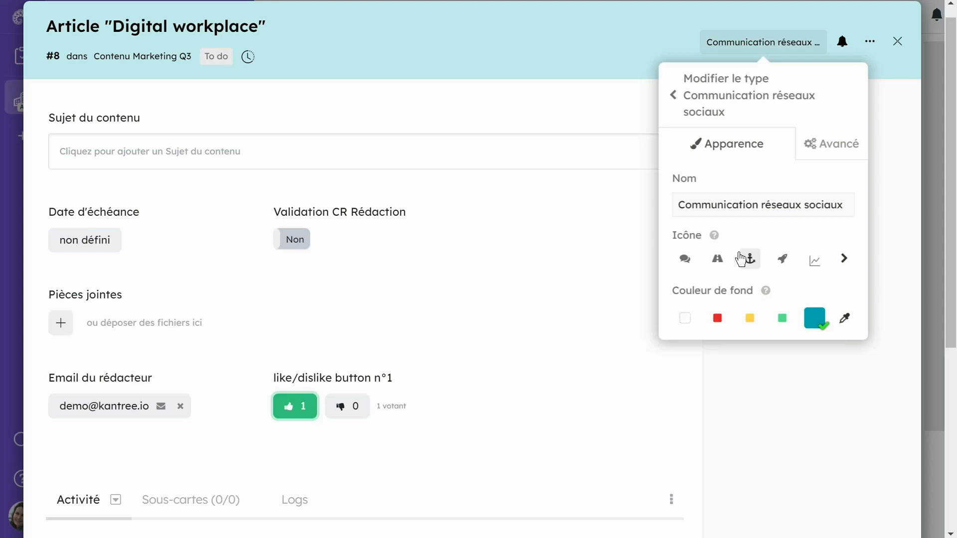
click(790, 263)
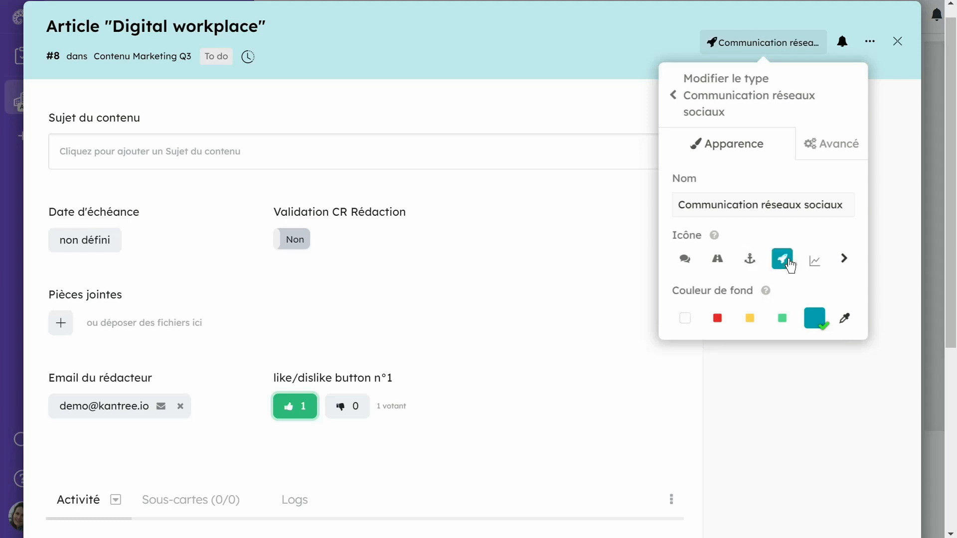
click(781, 43)
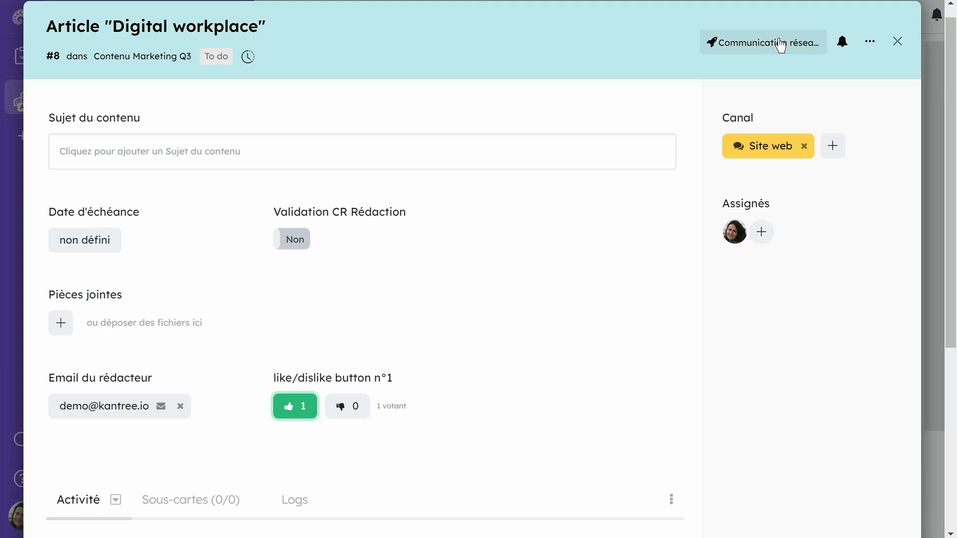
click(780, 45)
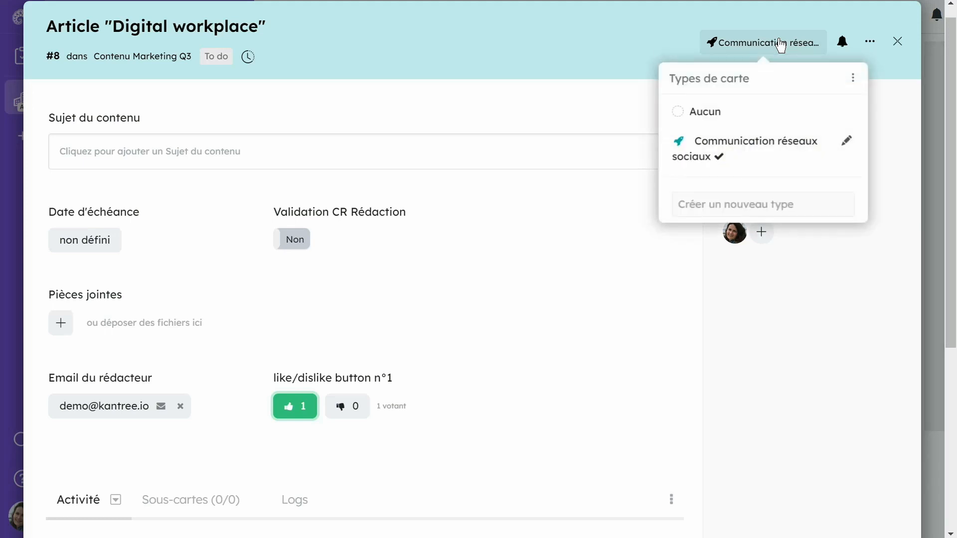
click(792, 344)
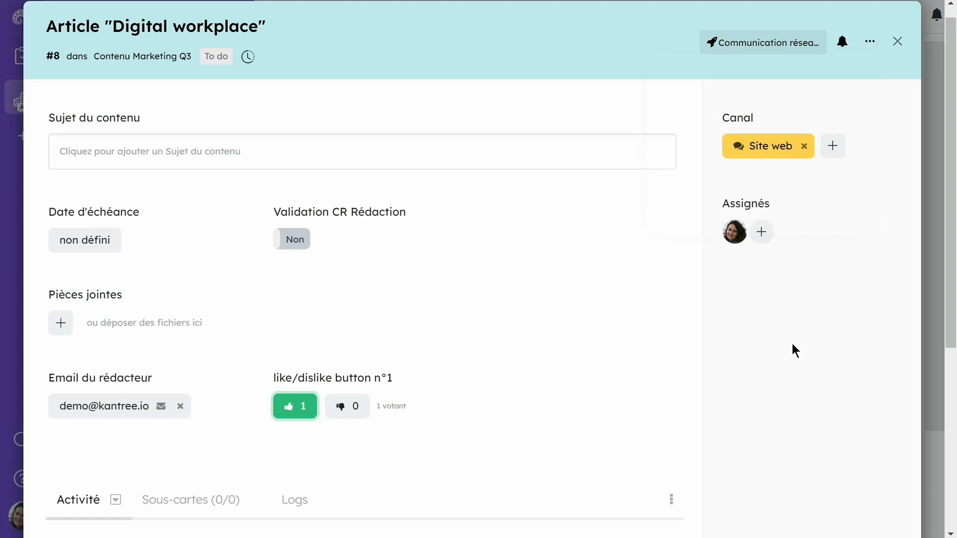
Add a Number field below Assignés on the Article "Digital workplace" card
mouse_move(812, 276)
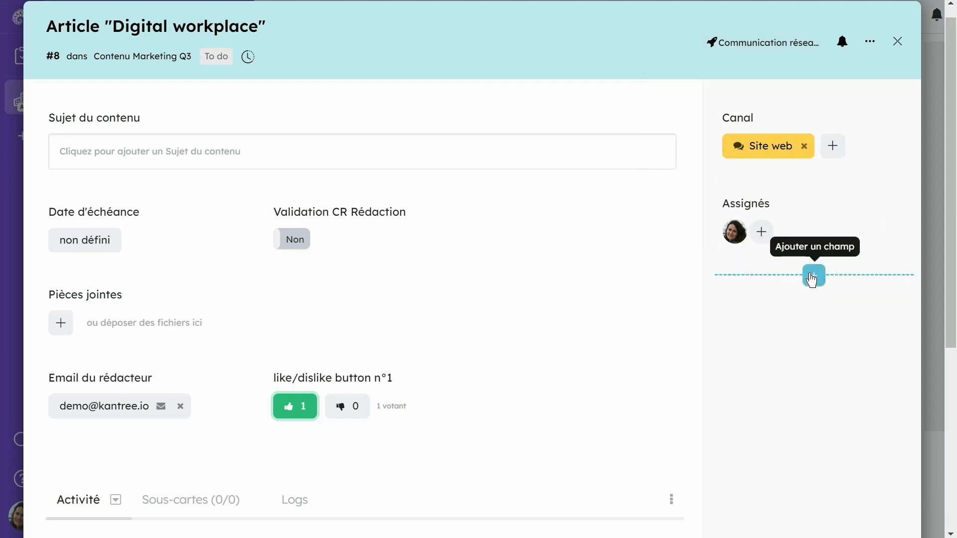
click(812, 277)
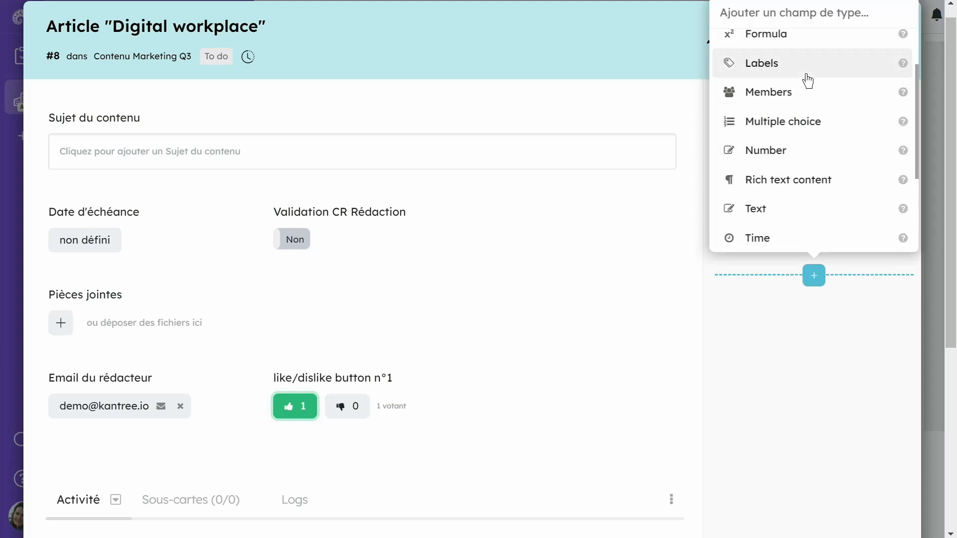
click(783, 150)
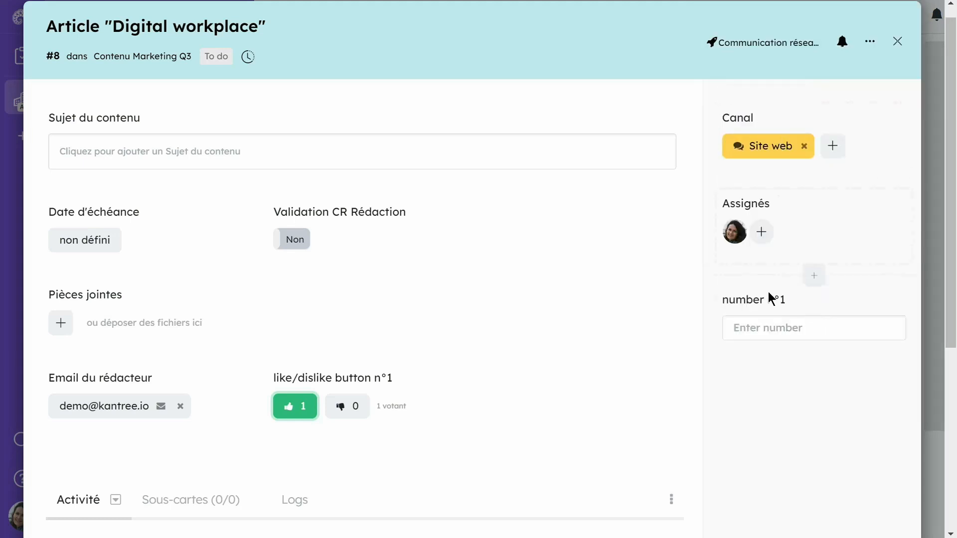
Rename the new Number field as "Nombre de followers"
click(741, 301)
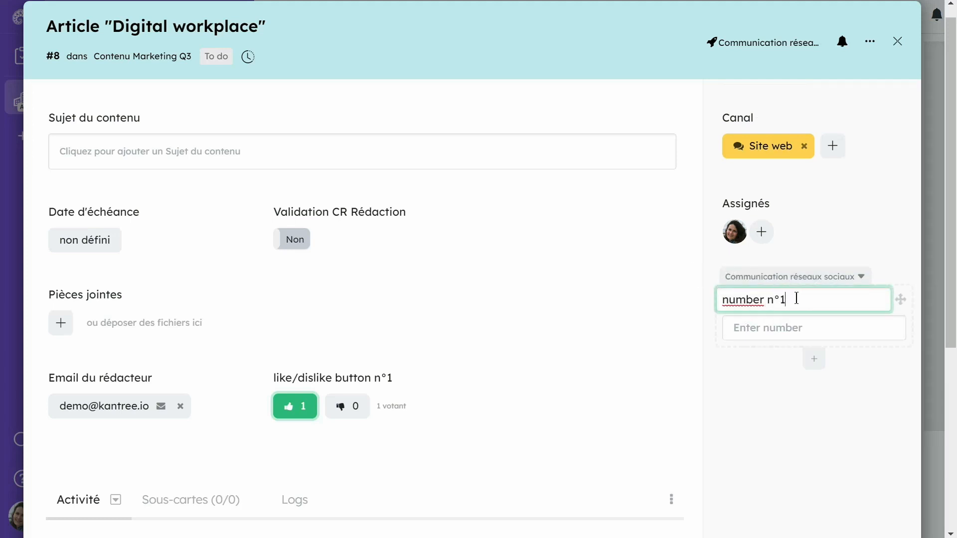
key(ctrl+a)
text(Nombvr)
key(BackSpace)
key(BackSpace)
text(re de)
text(llowers)
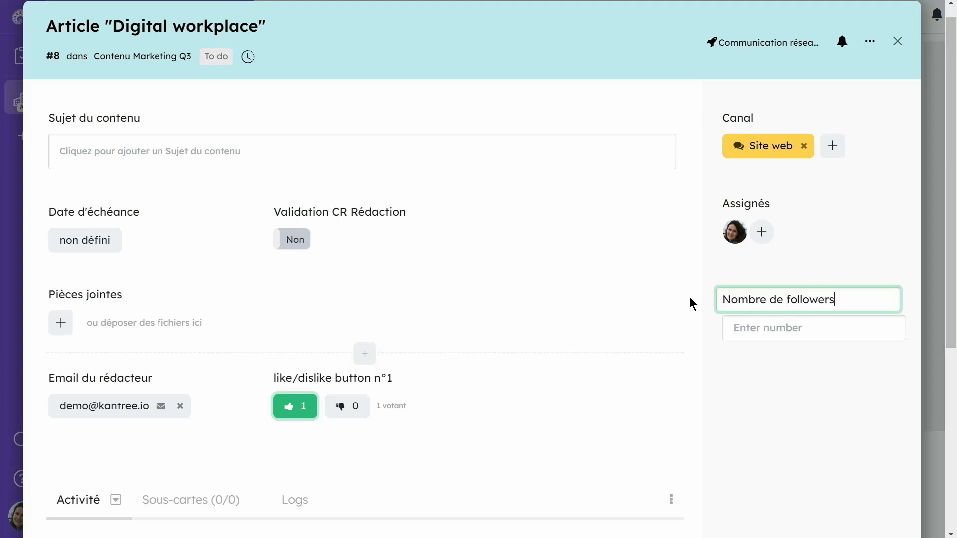
click(737, 381)
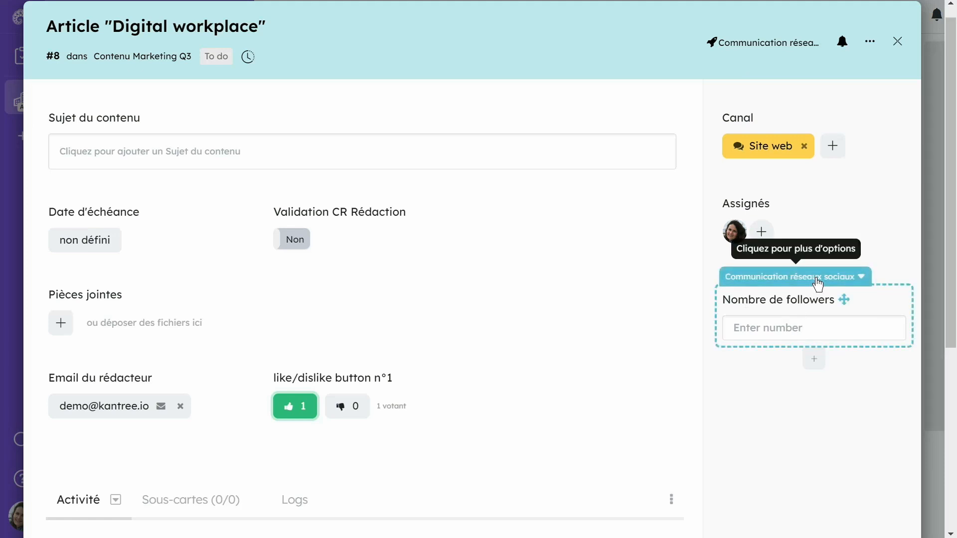
Check whether the untyped Article "Remote work" card has the Nombre de followers field, and close the card
click(897, 42)
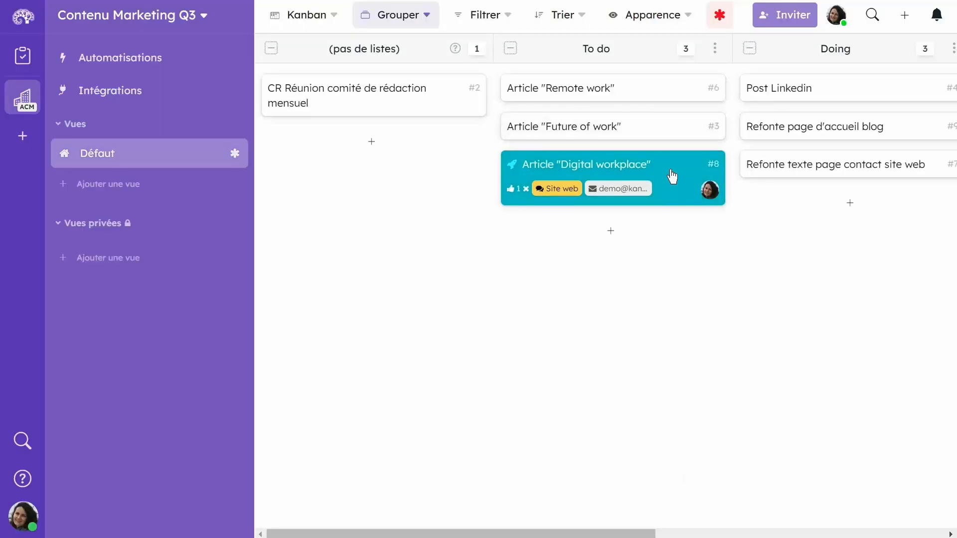
click(582, 87)
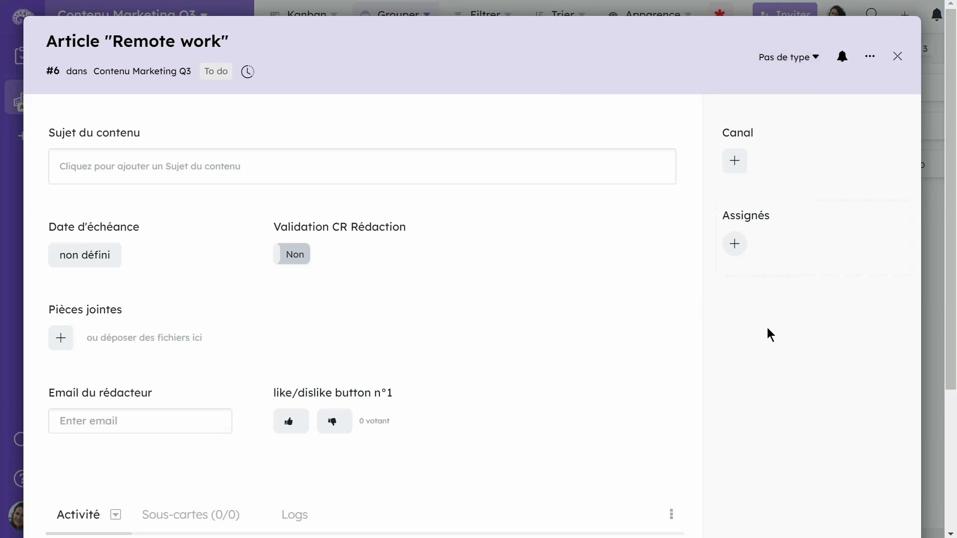
click(897, 56)
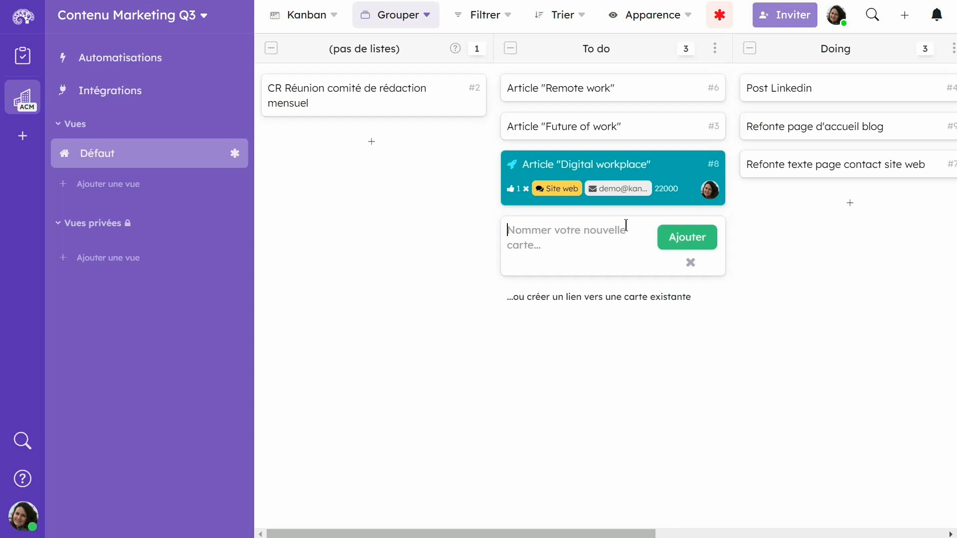
Add a card named Article "Travail hybride" to the To do list and check which card types it offers
text(Article "Travail hybride")
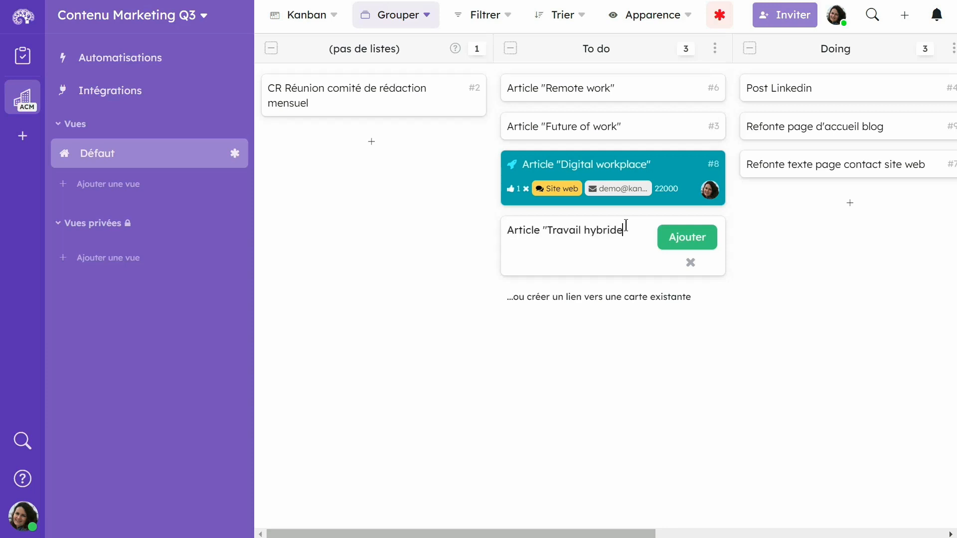
click(714, 240)
click(592, 234)
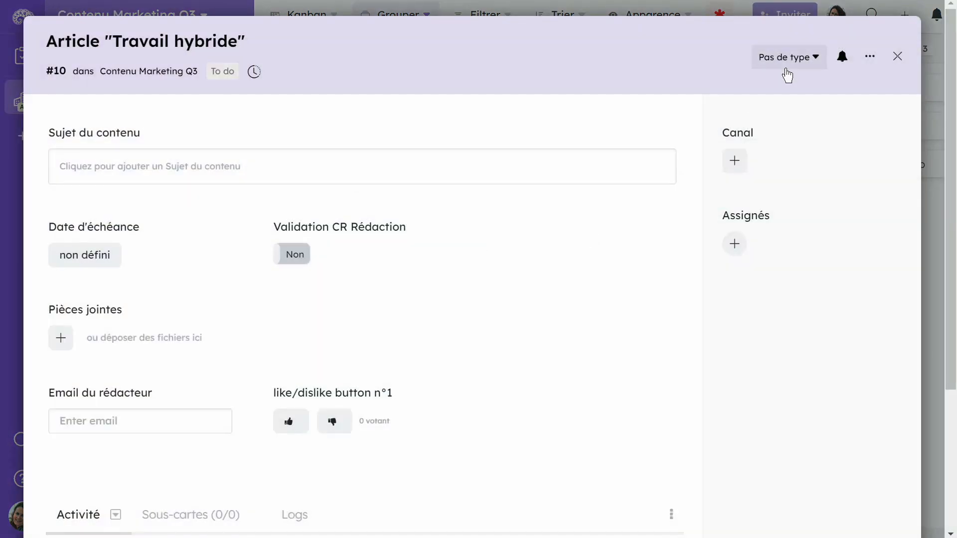
click(787, 75)
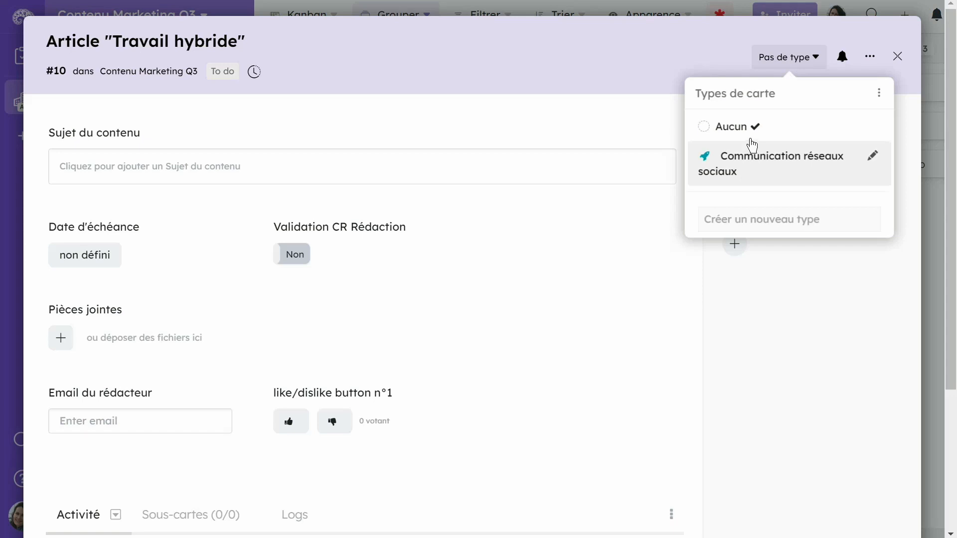
click(565, 55)
key(Escape)
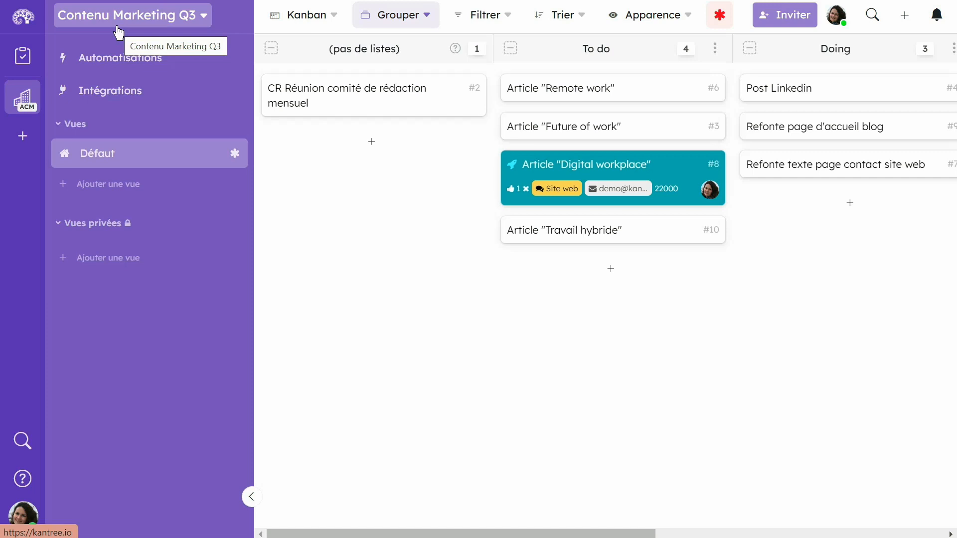
Set the workspace's default type for new cards to Communication réseaux sociaux, and switch it back to Aucun
click(118, 25)
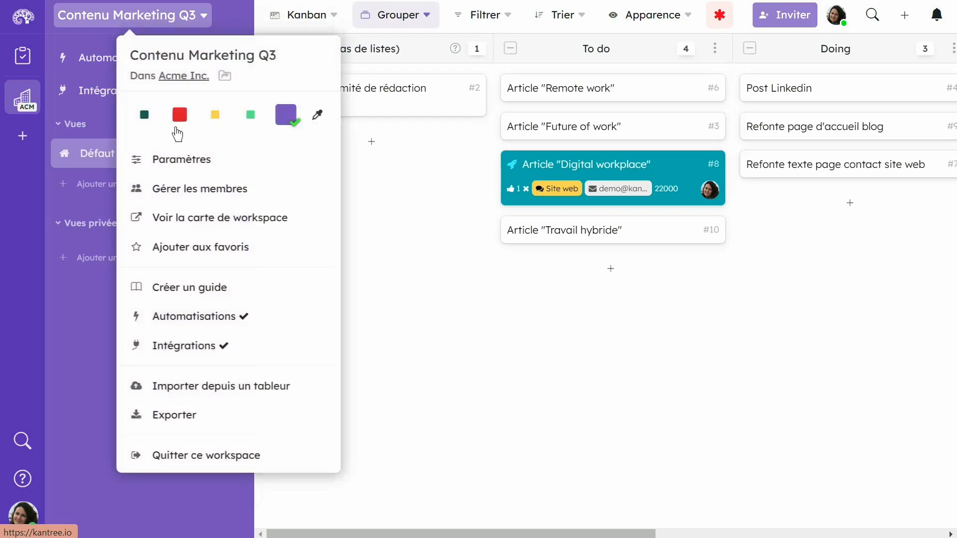
click(165, 169)
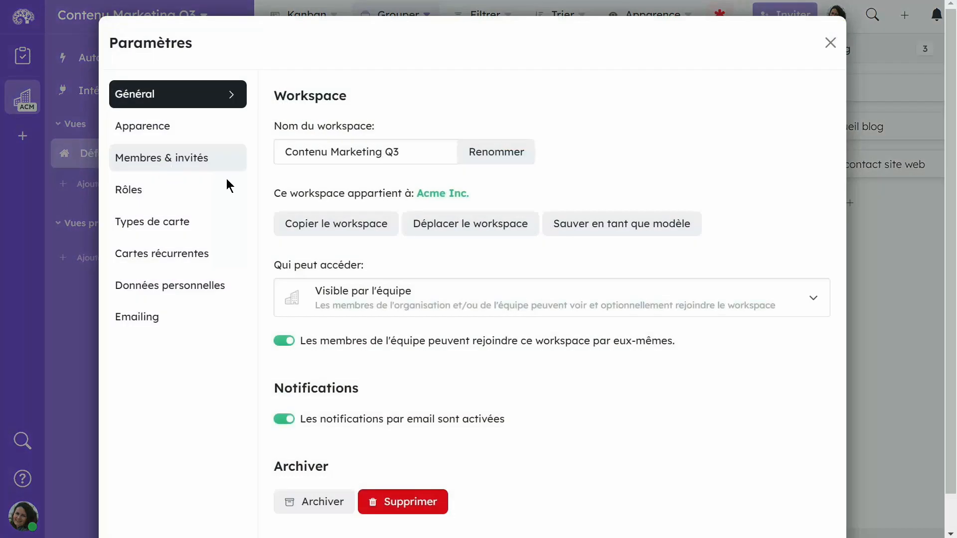
click(168, 232)
scroll(674, 390, down, 1)
scroll(539, 394, up, 1)
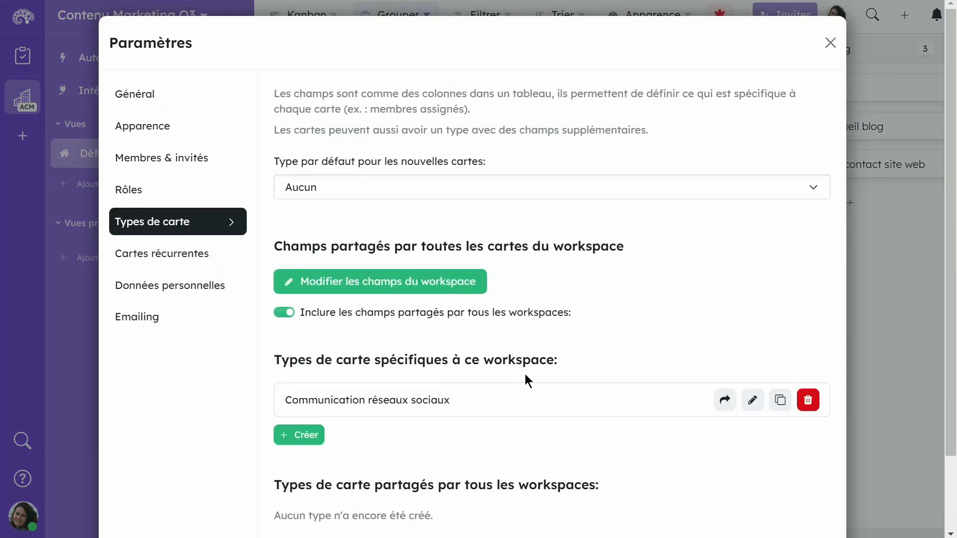
click(373, 186)
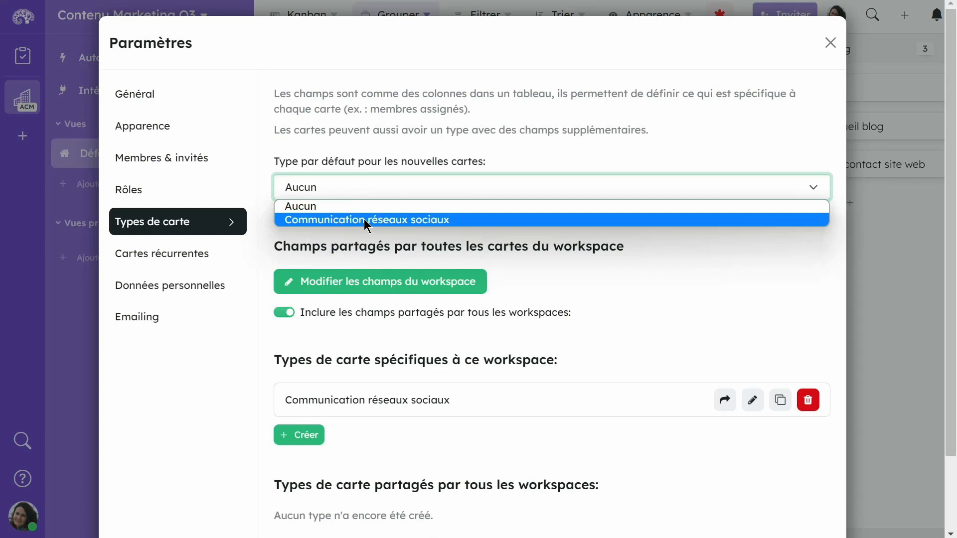
click(364, 219)
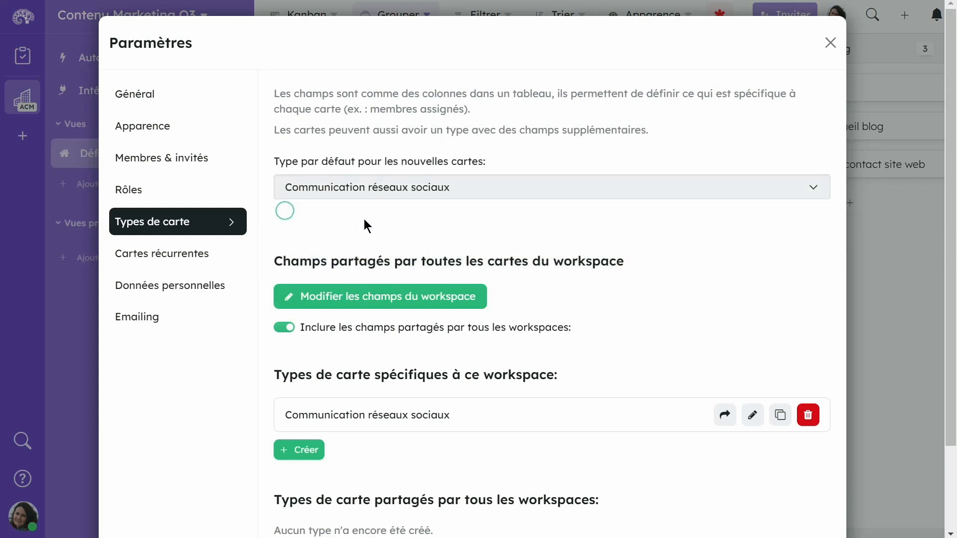
click(355, 192)
click(339, 207)
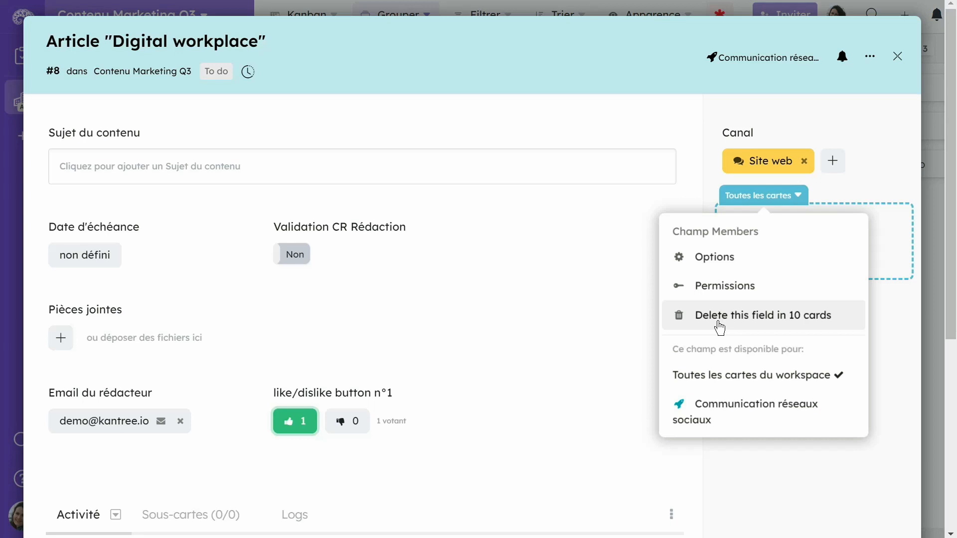
Start deleting the Assignés field from the Article "Digital workplace" card, and cancel the deletion
click(718, 320)
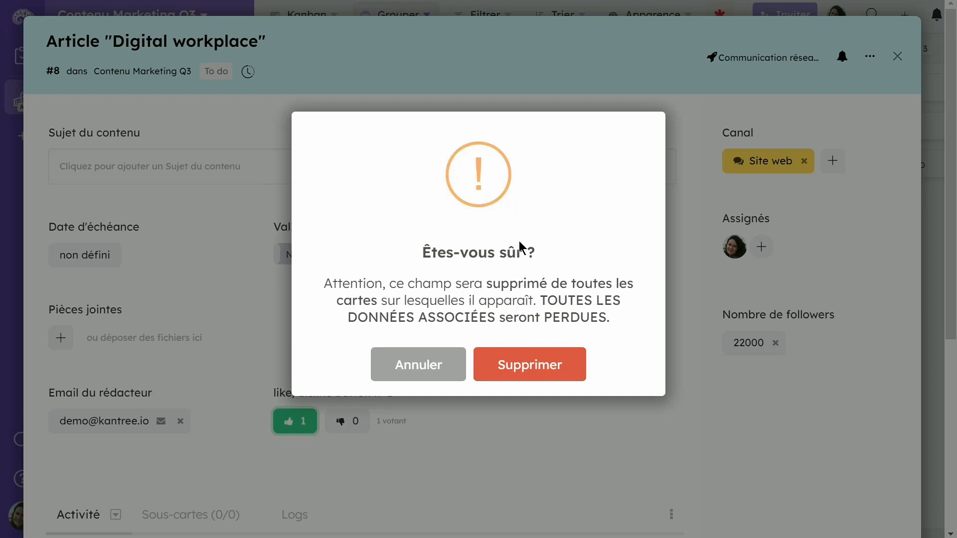
click(780, 470)
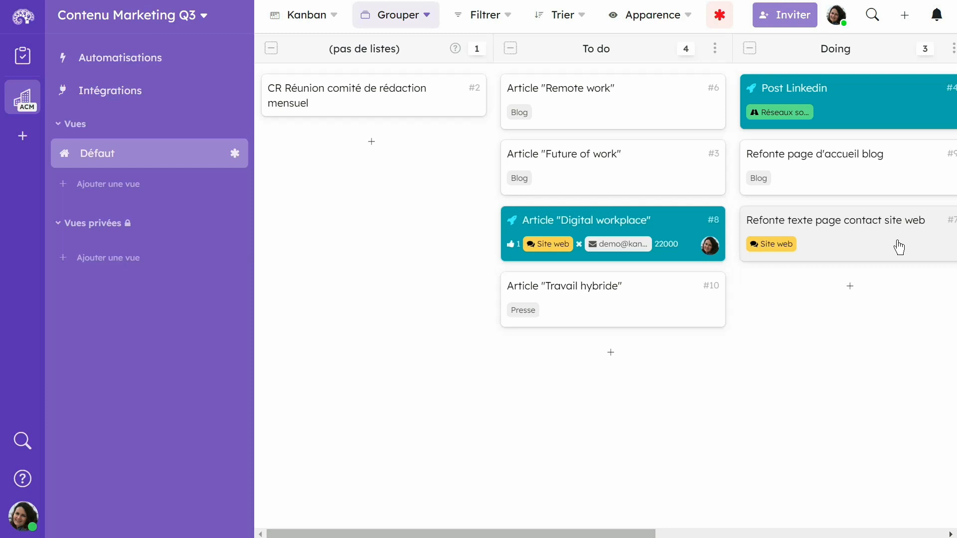
scroll(899, 247, right, 1)
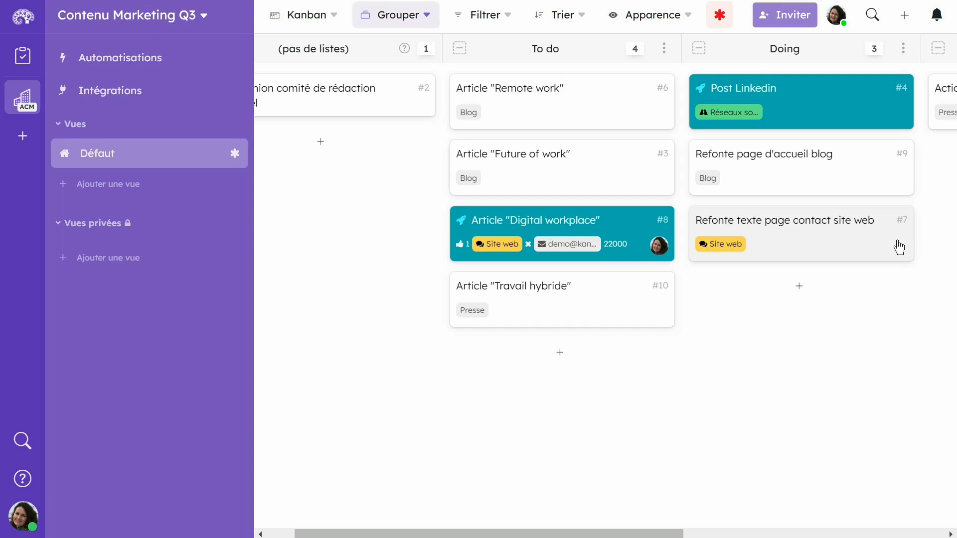